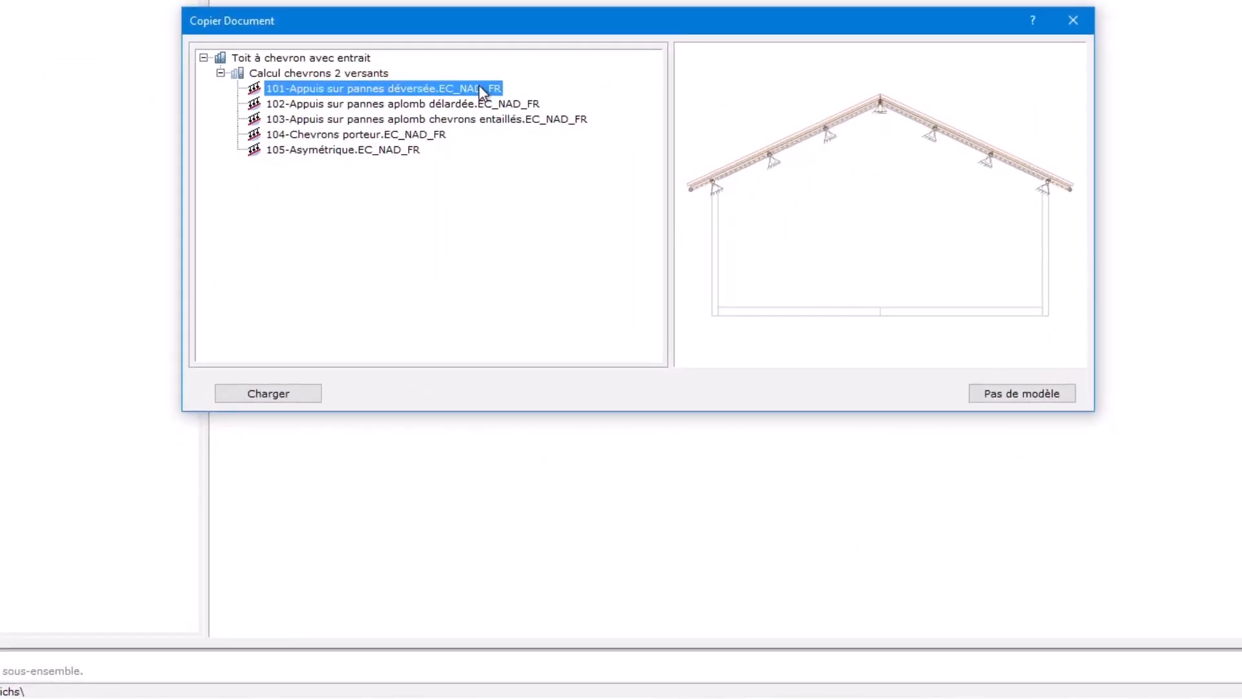
Preview the rafter templates 102 to 105 and load the template 101-Appuis sur pannes déversée.EC_NAD_FR.
left_click(511, 107)
left_click(532, 123)
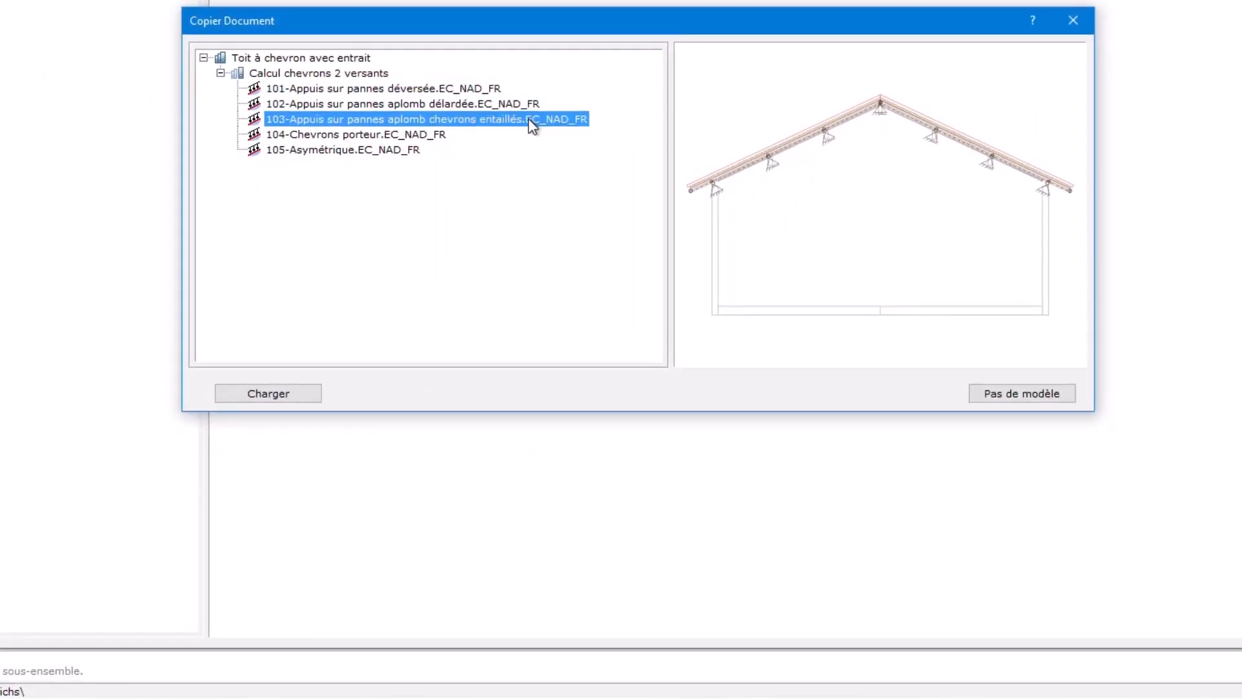
left_click(396, 134)
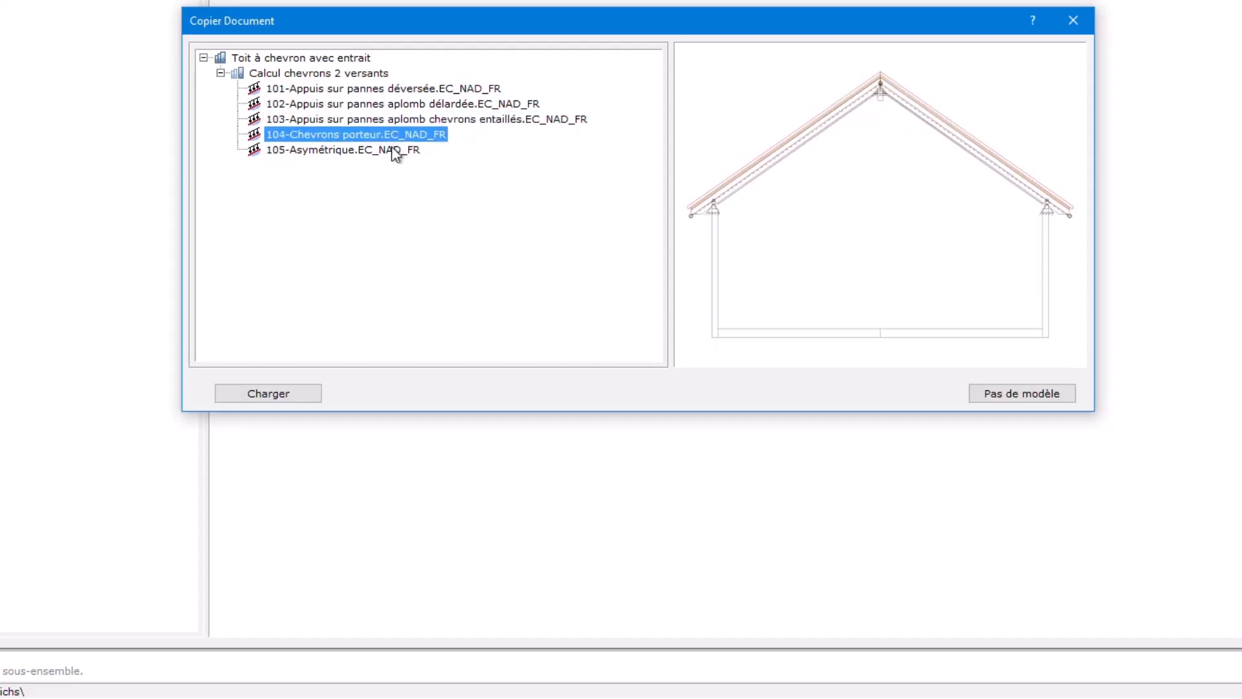
left_click(392, 149)
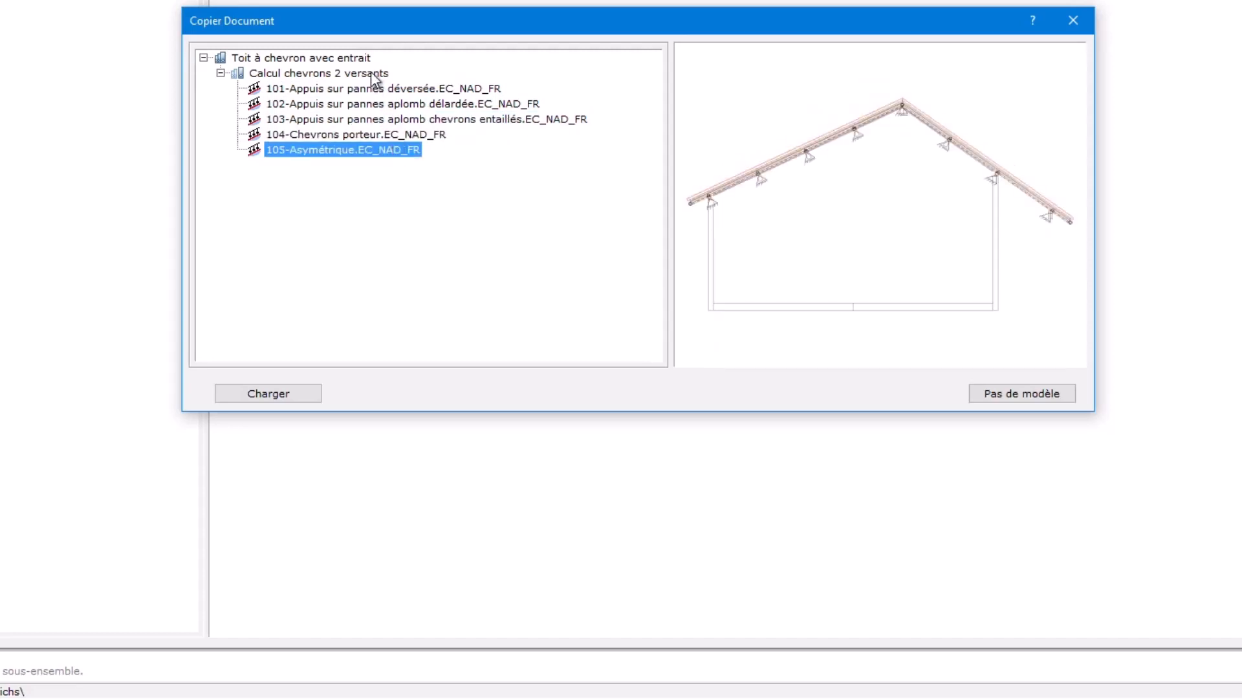
left_click(388, 89)
left_click(290, 394)
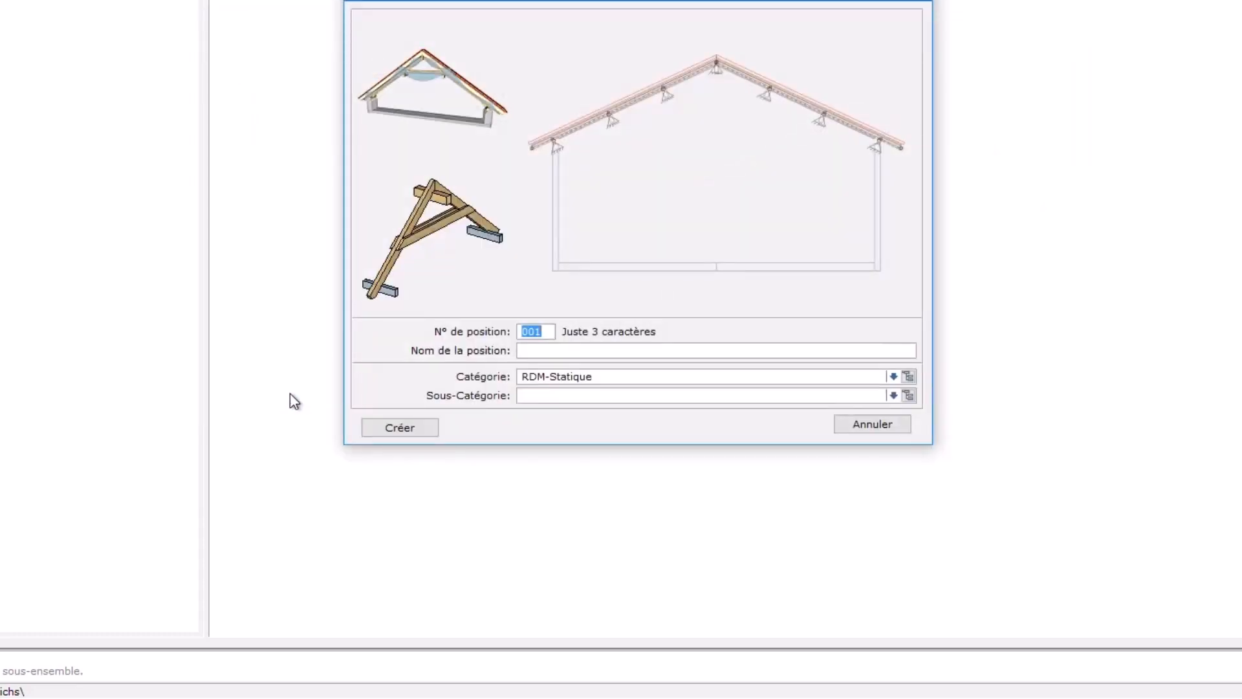
Create the position with number S01 and the name "Toit avec chevrons".
left_click(525, 330)
type("S")
type("Toit avec ")
type("chevrons")
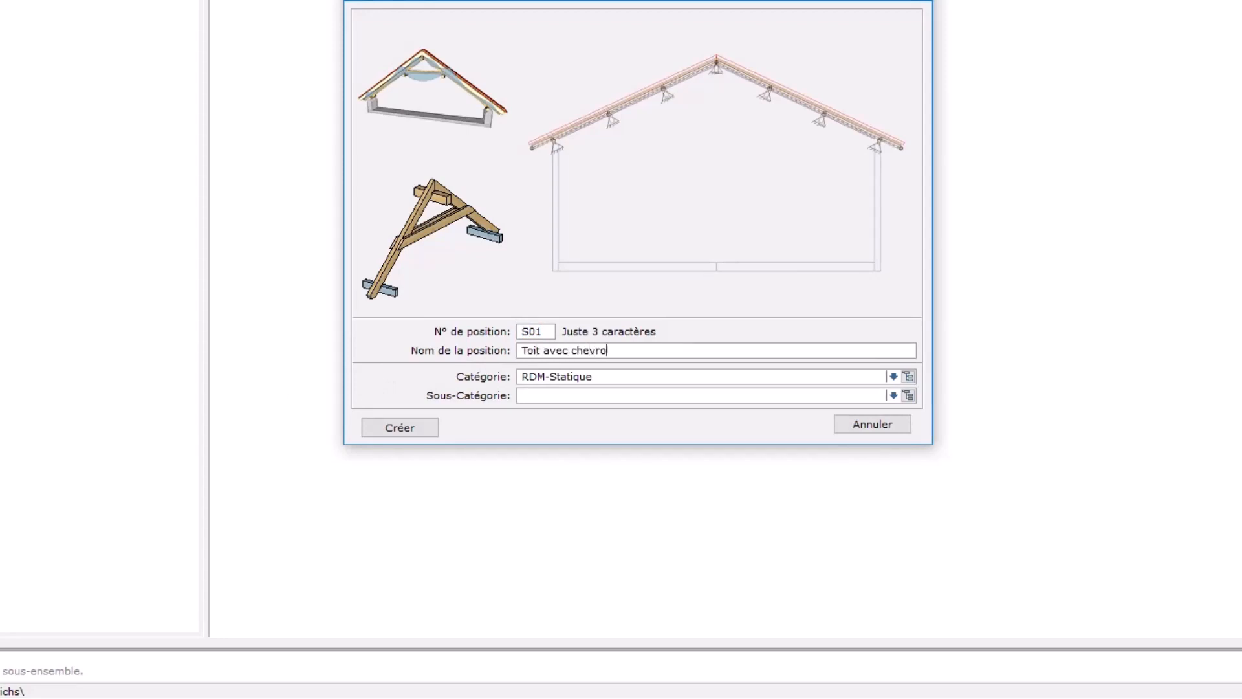
left_click(394, 428)
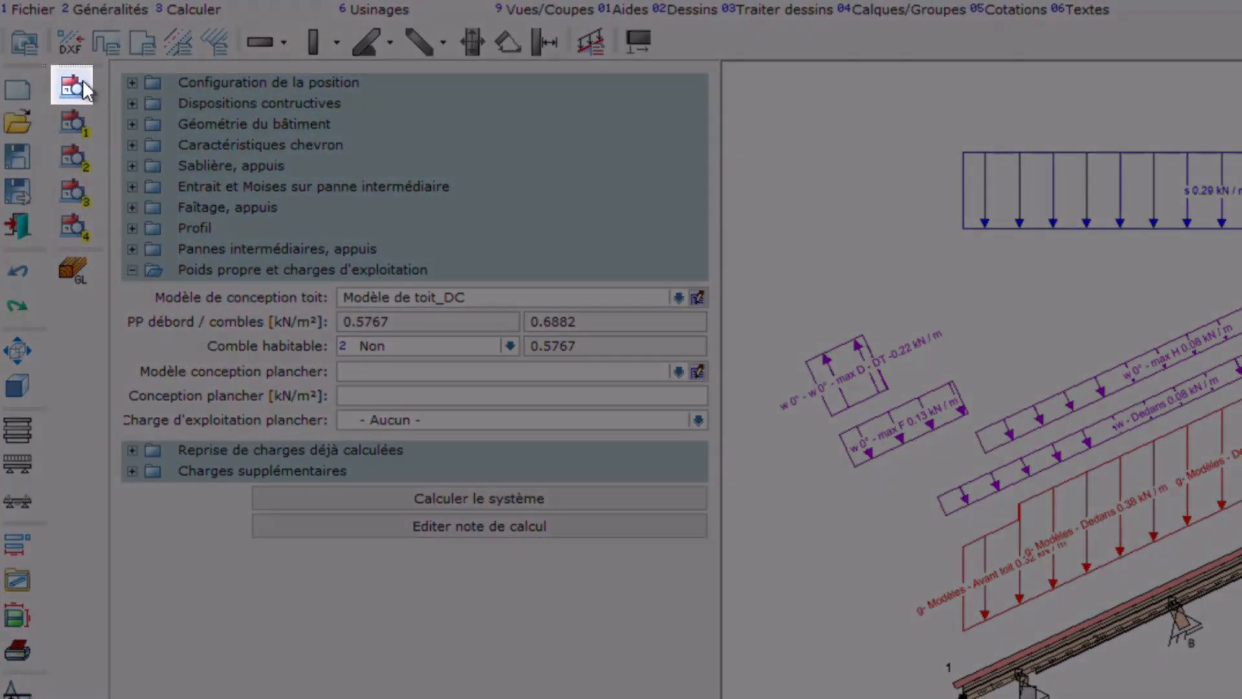
Review the display settings and view presets, including Système statique avec charges, and return to the Etude complète display.
left_click(83, 82)
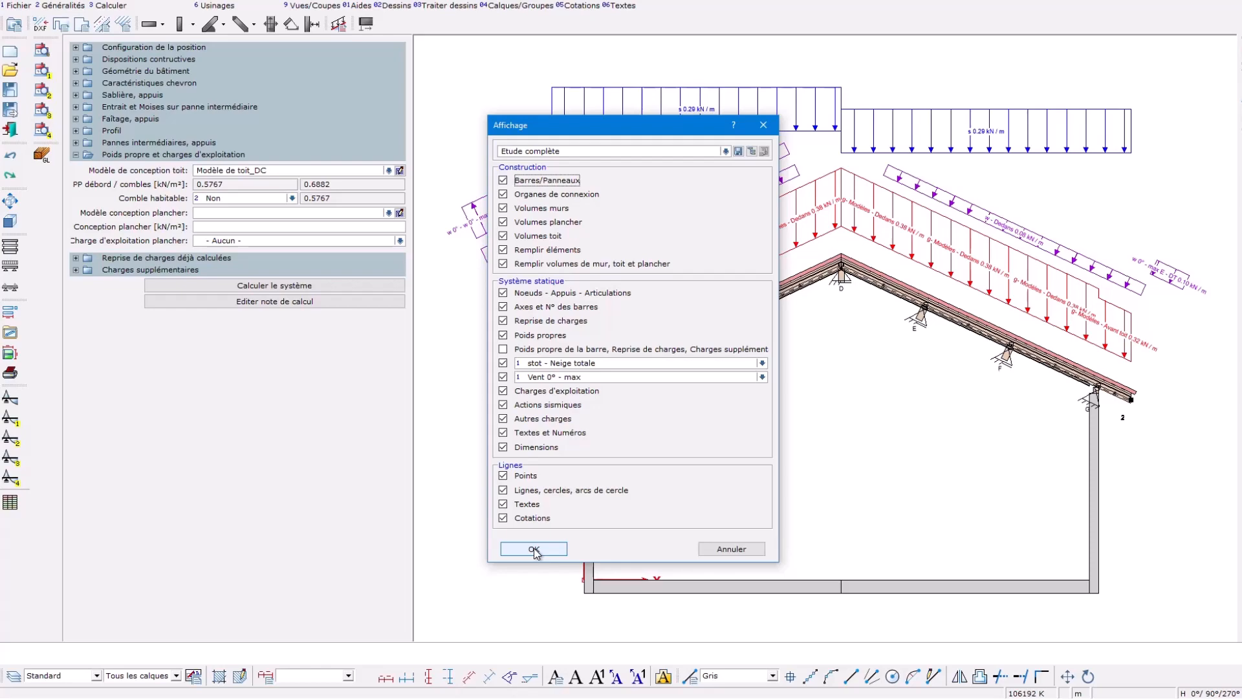
left_click(535, 550)
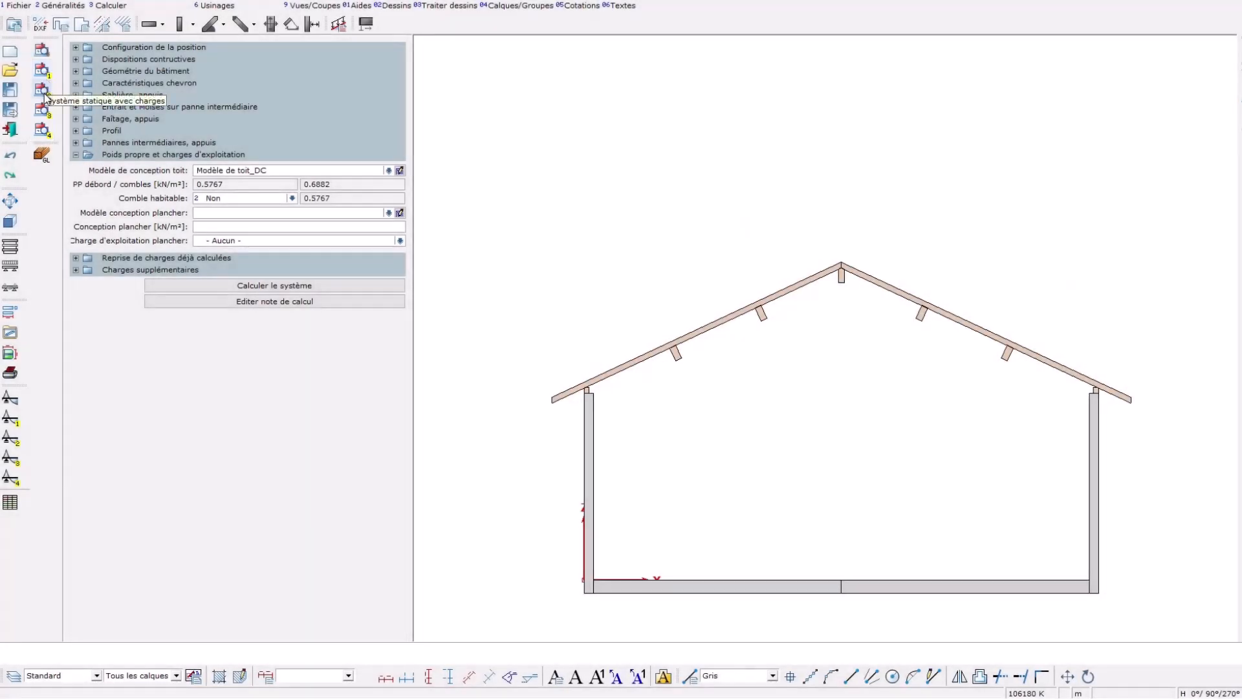
left_click(45, 95)
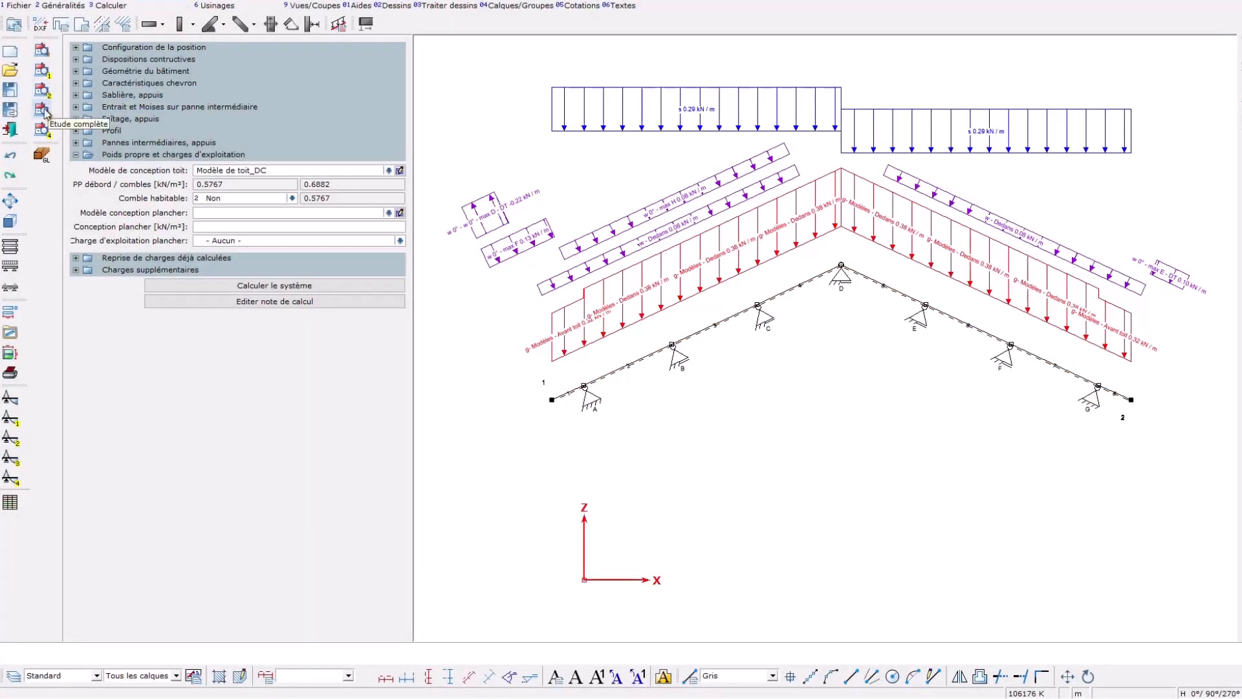
left_click(44, 110)
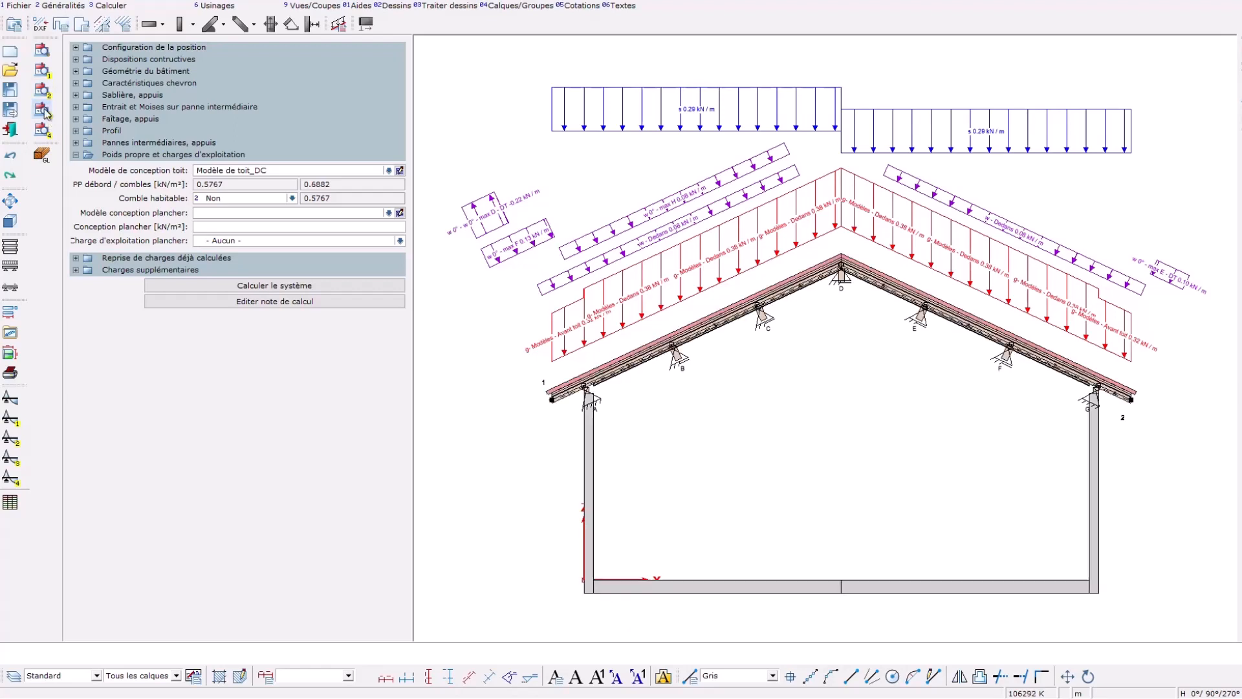
left_click(45, 131)
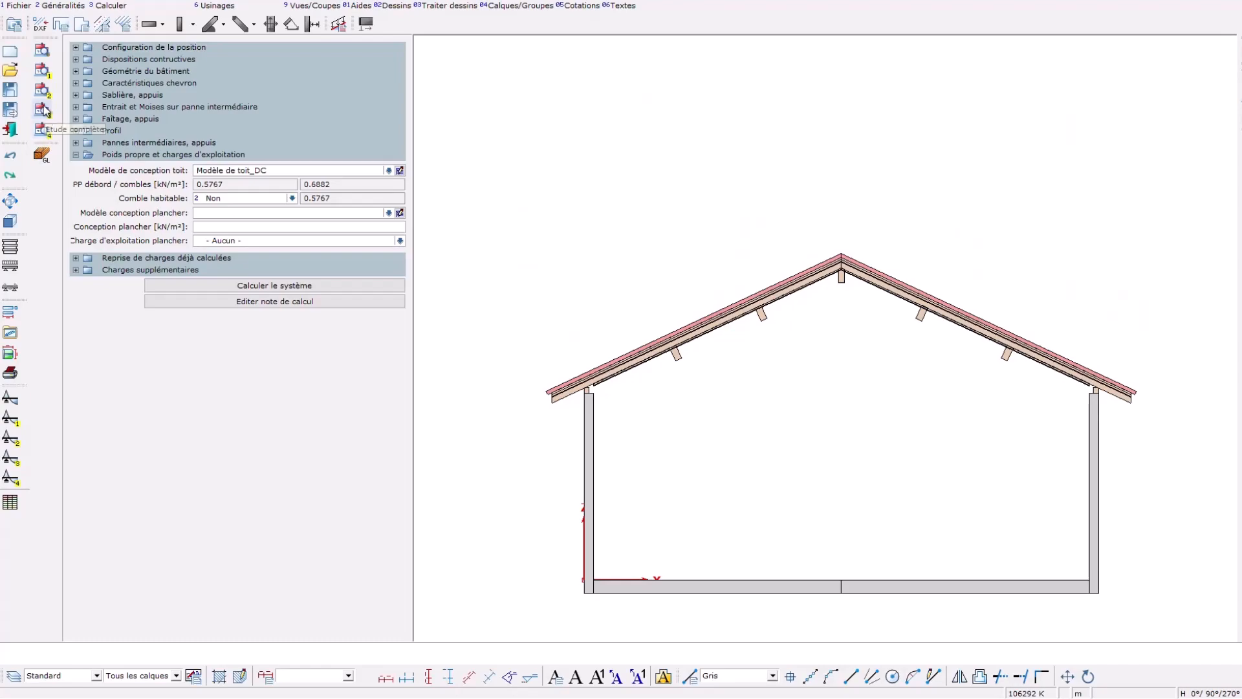
left_click(45, 112)
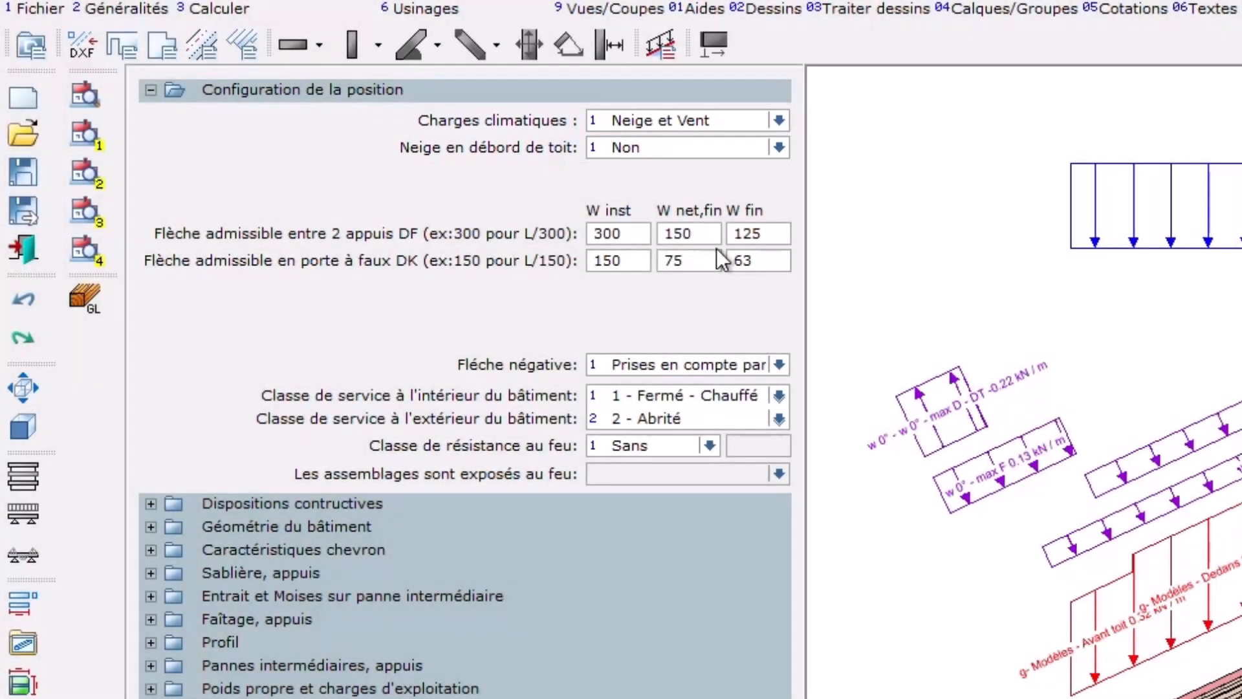
Set the snow on the roof overhang to Oui and confirm the interior service class 1 - Fermé - Chauffé.
left_click(778, 148)
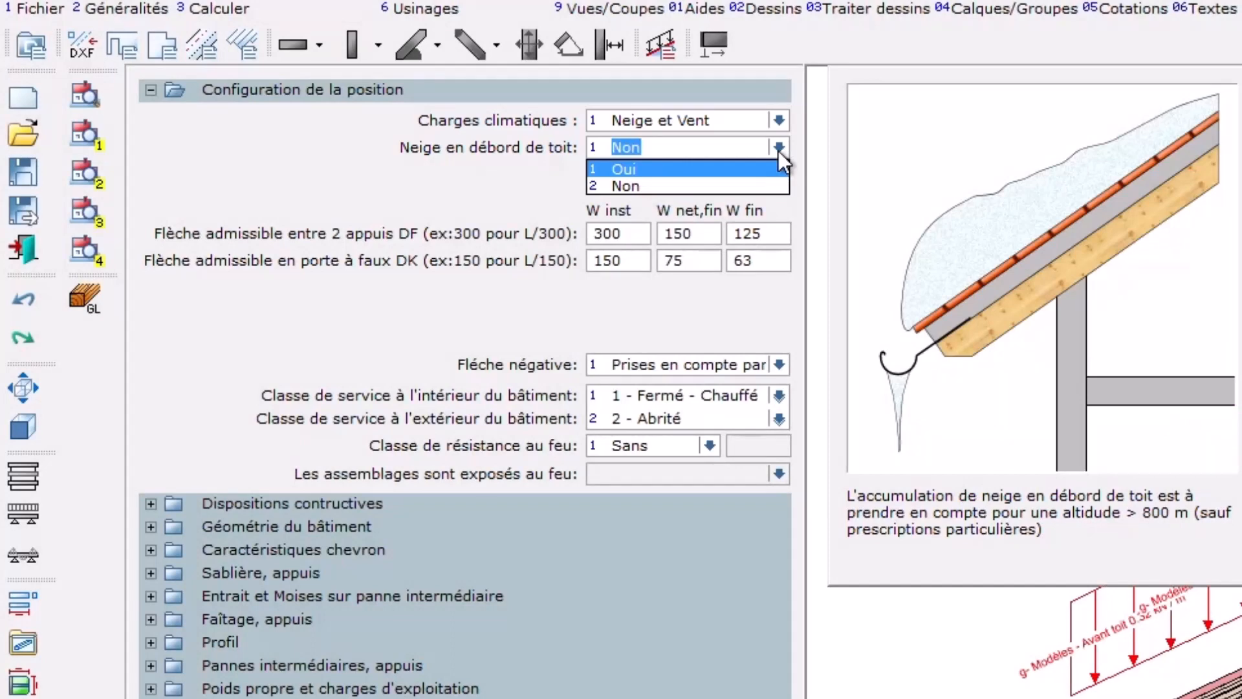
left_click(735, 168)
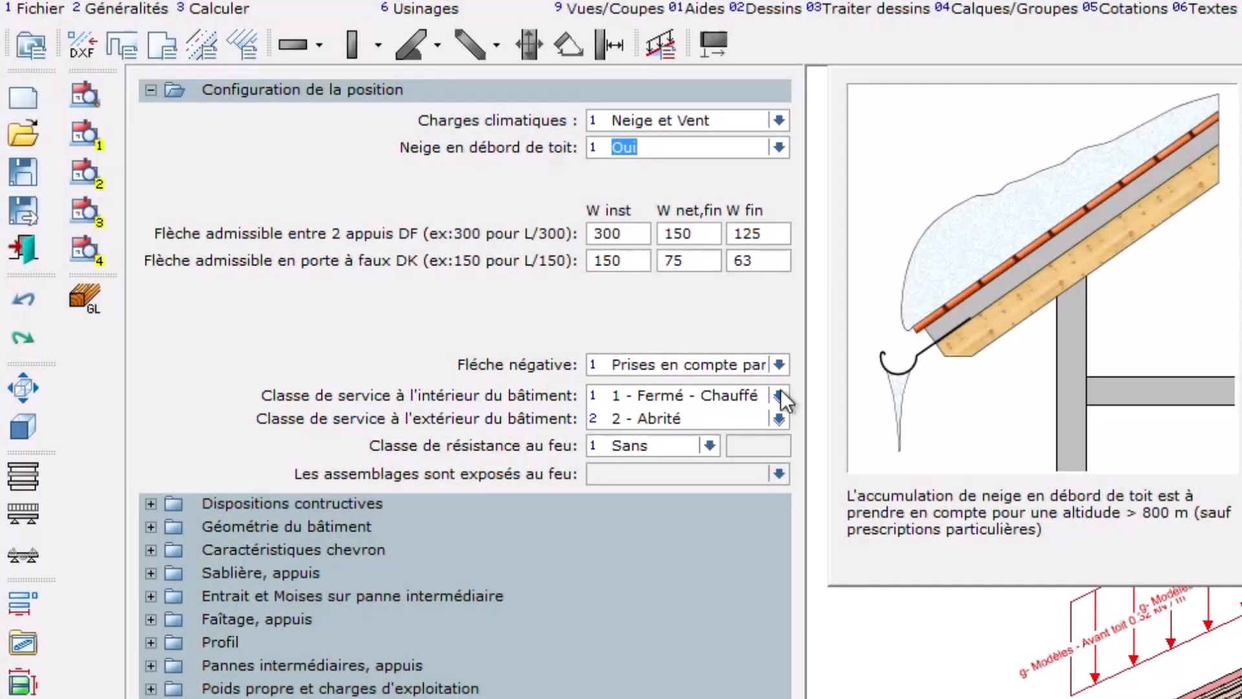
left_click(779, 395)
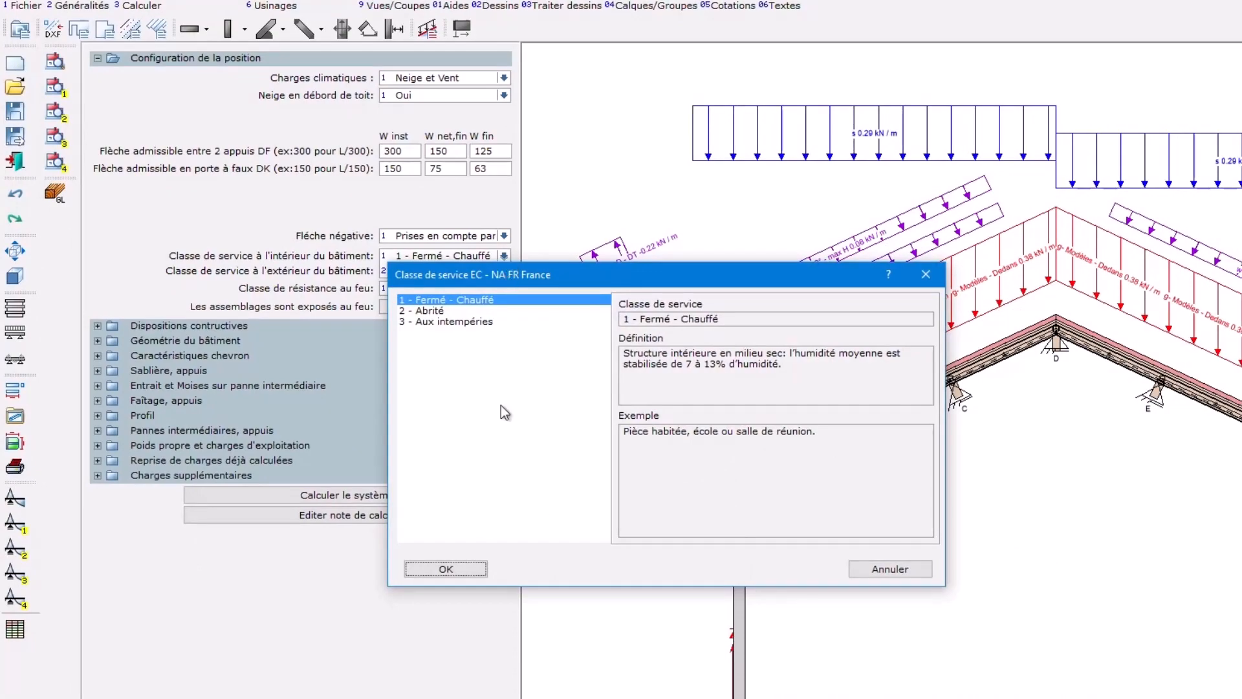
left_click(446, 569)
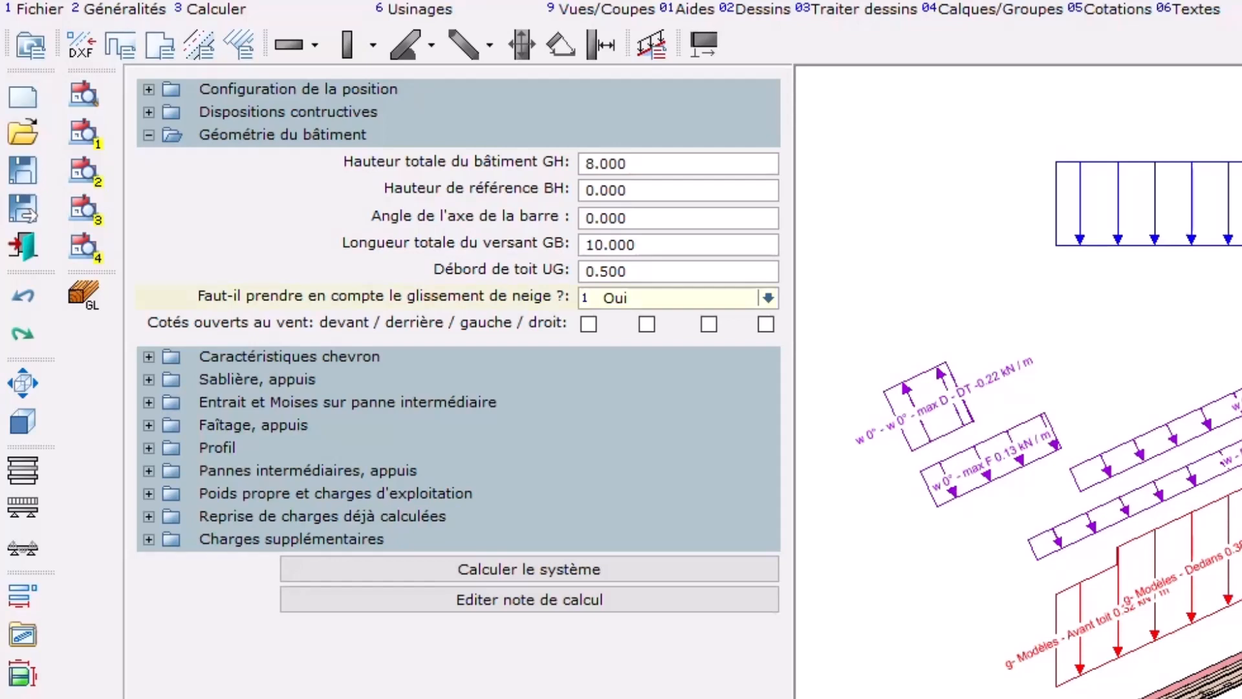
left_click(763, 299)
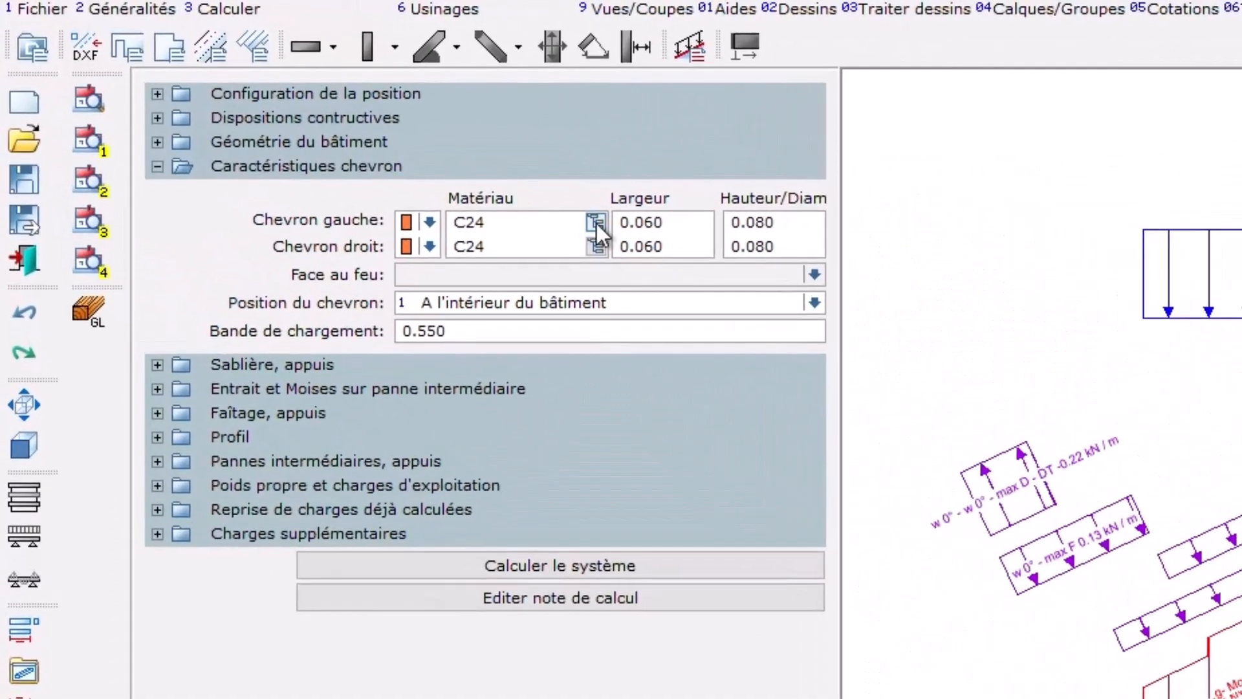
Load the C24 softwood class from the materials database for the left rafter.
left_click(597, 224)
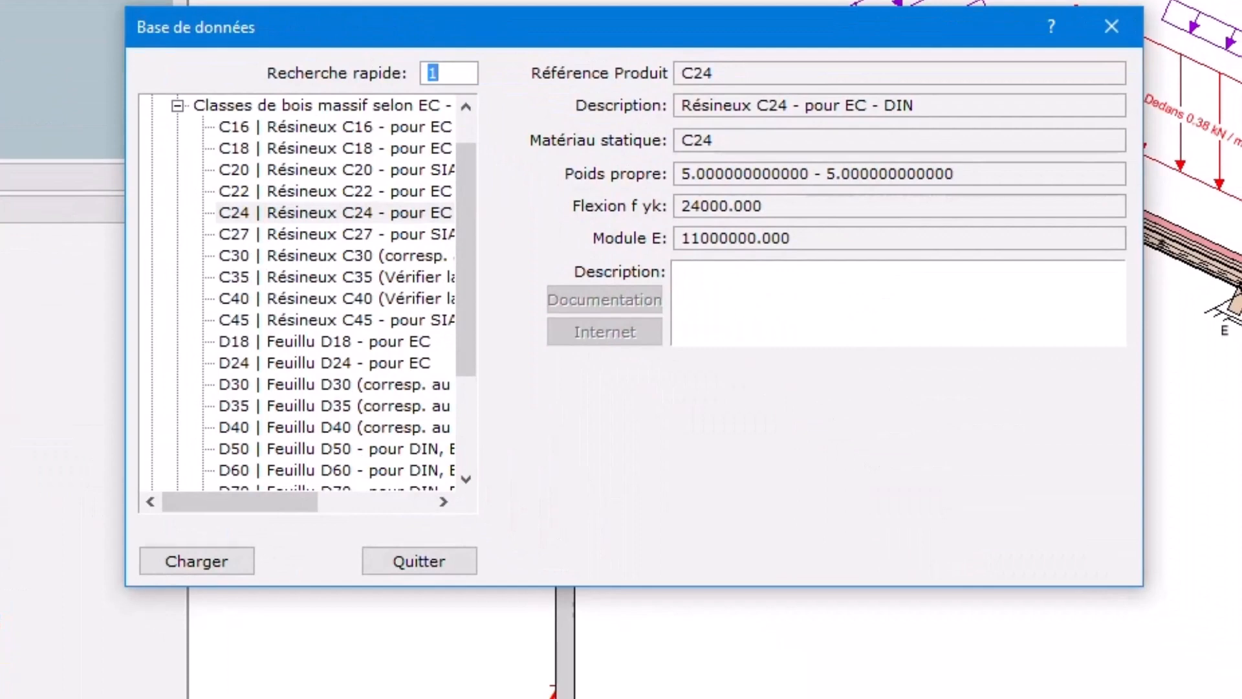
left_click_drag(470, 189, 471, 146)
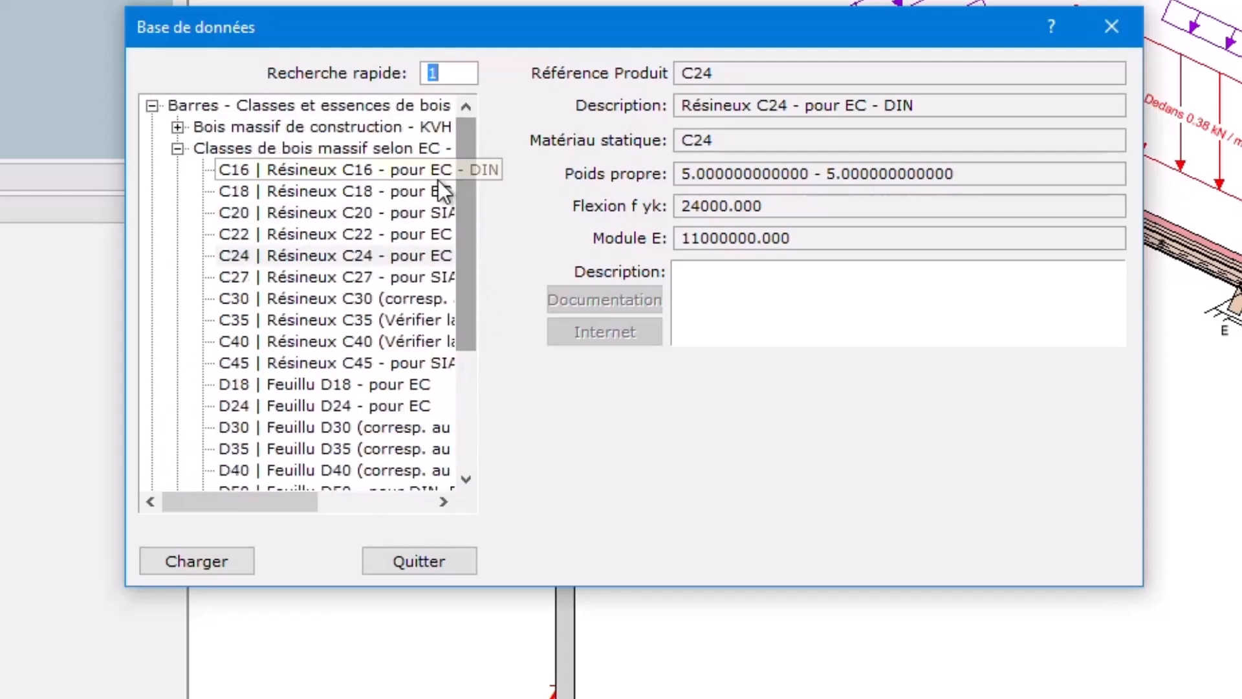
left_click(402, 258)
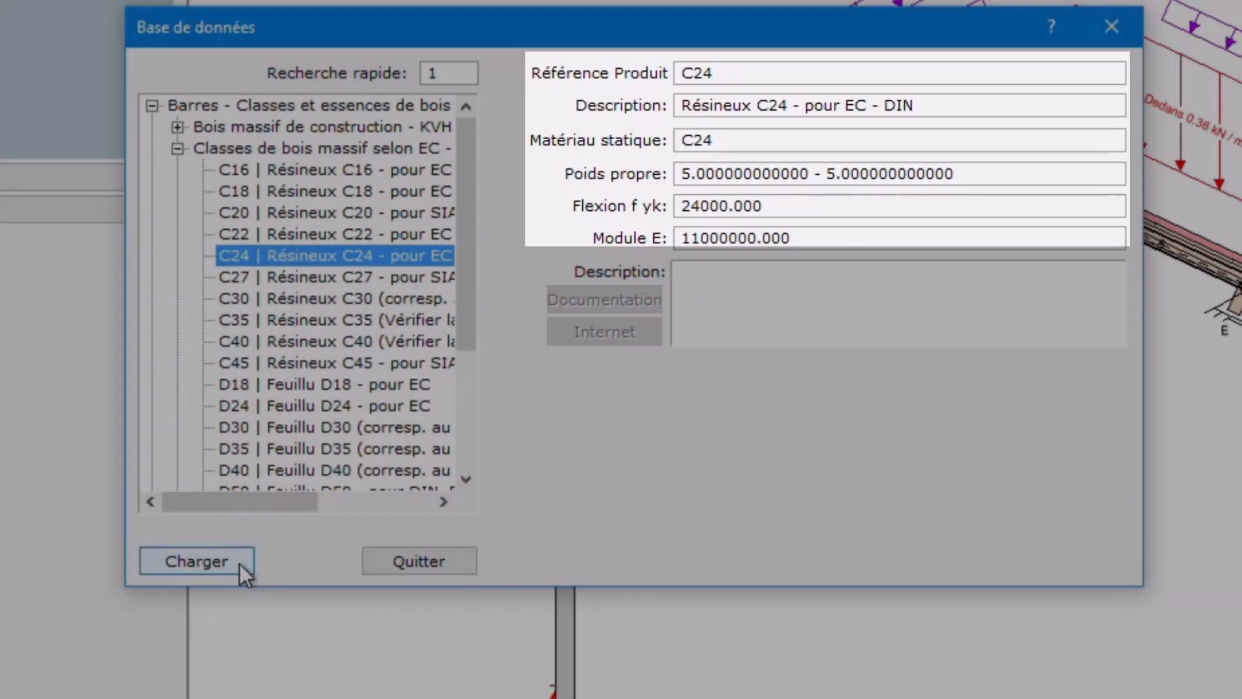
left_click(239, 564)
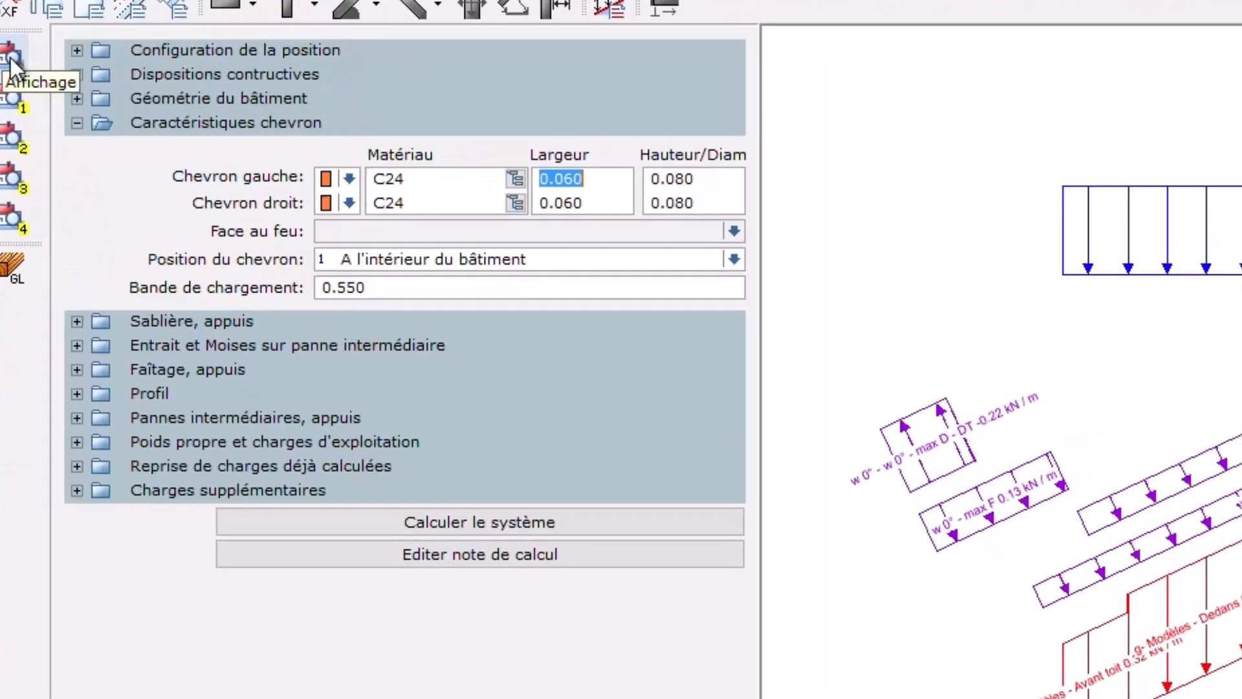
View the drawing with Poids propres hidden and the bar's own weight and additional loads shown, and restore the Etude complète display.
left_click(89, 103)
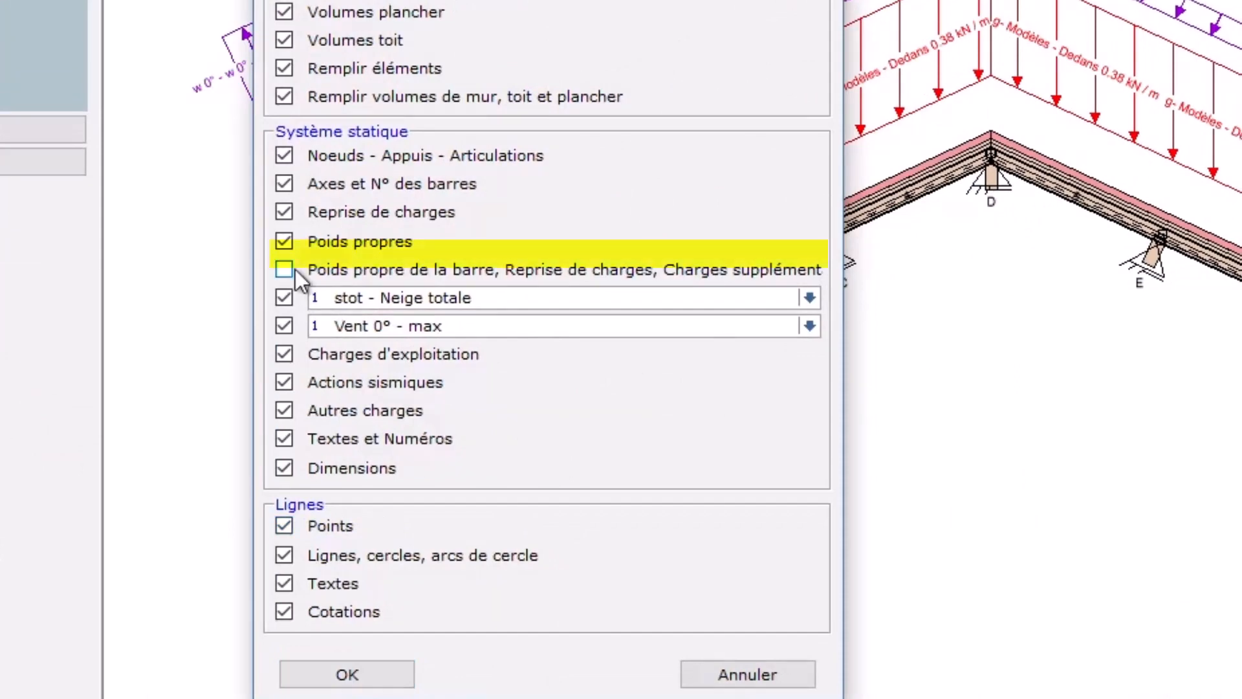
left_click(283, 245)
left_click(285, 271)
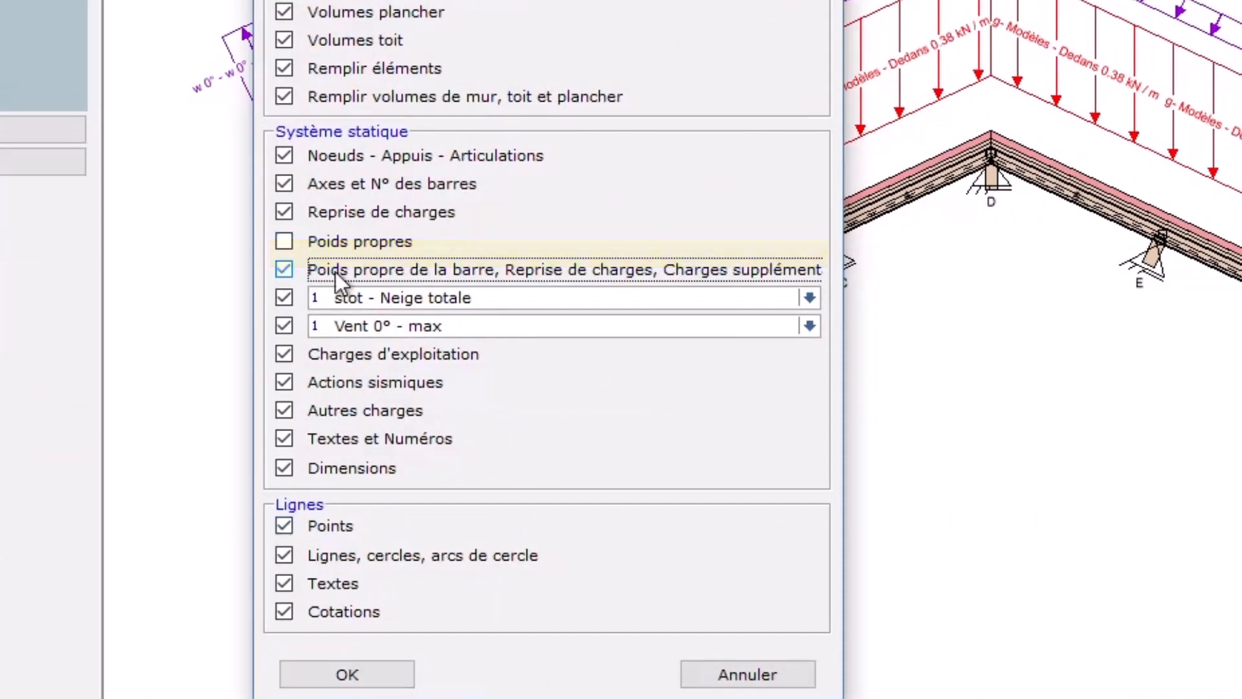
left_click(349, 672)
scroll(712, 252, "up", 3)
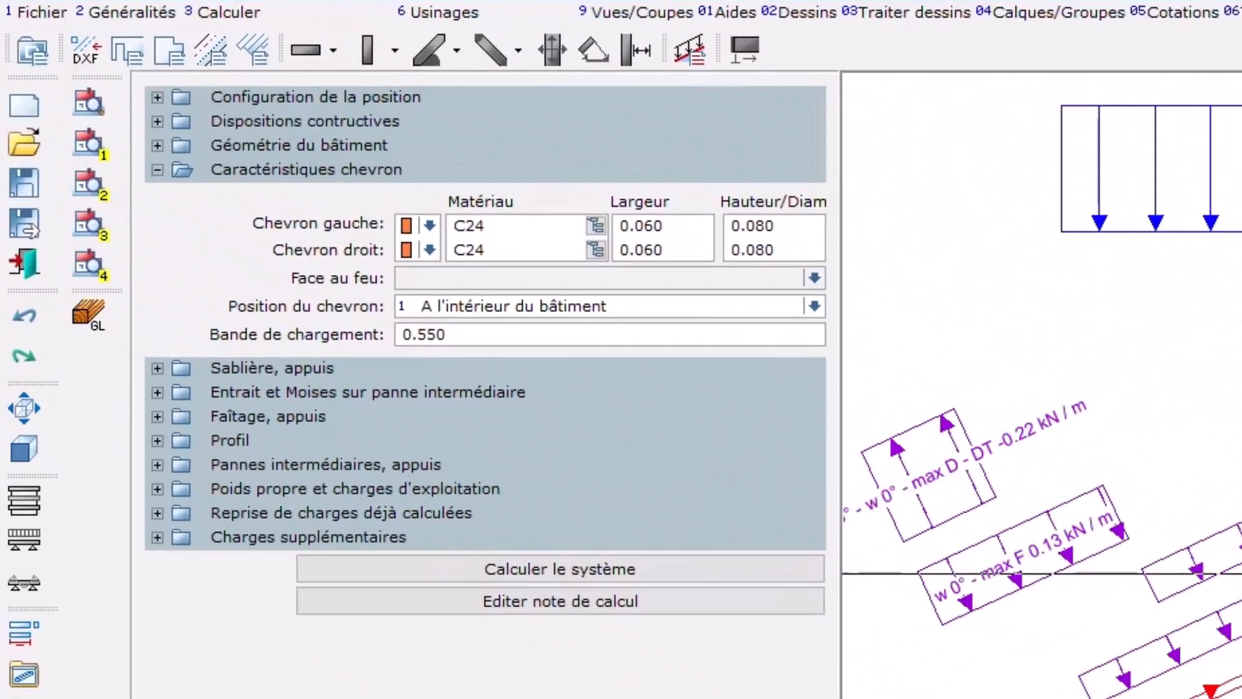
left_click(92, 223)
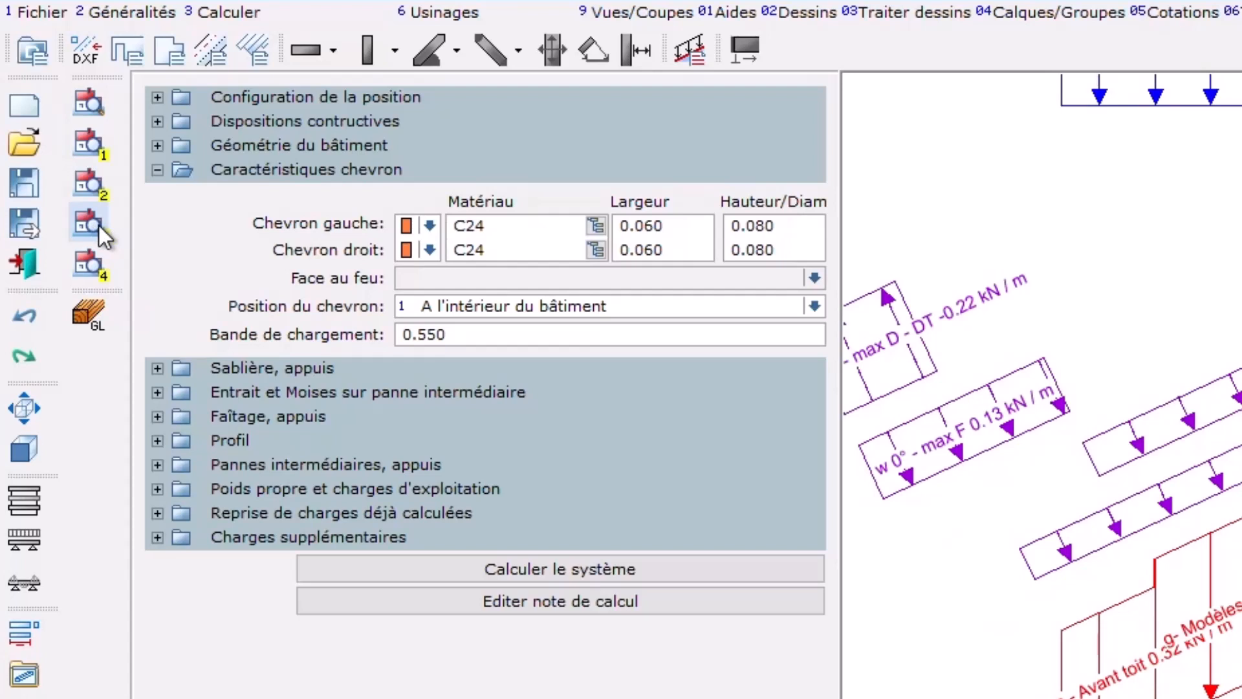
Check the rafter position options, keeping A l'intérieur du bâtiment, and go to the Bande de chargement value.
left_click(650, 306)
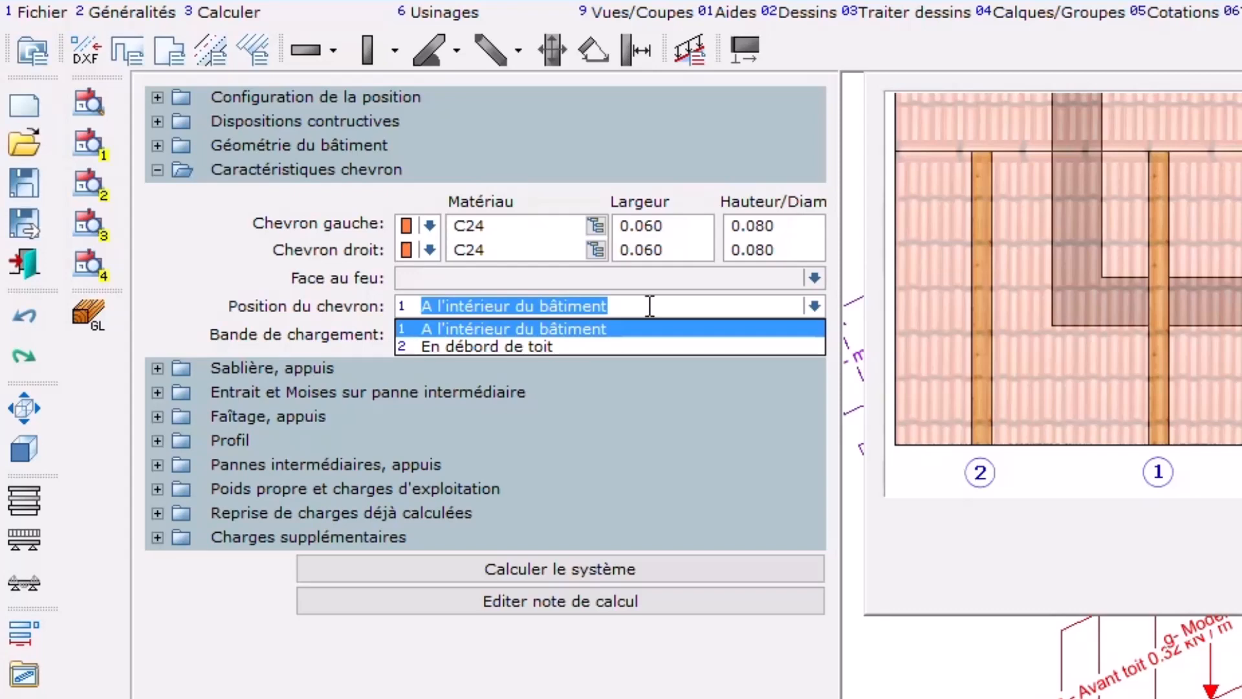
left_click(650, 306)
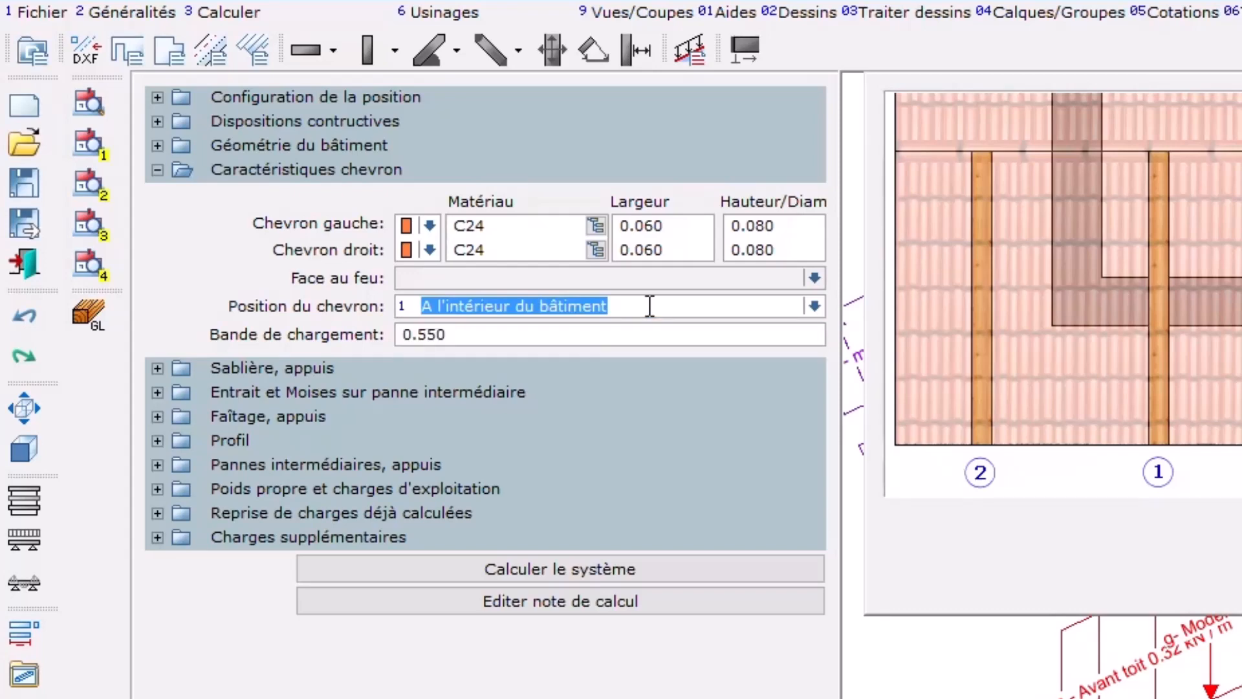
left_click(608, 331)
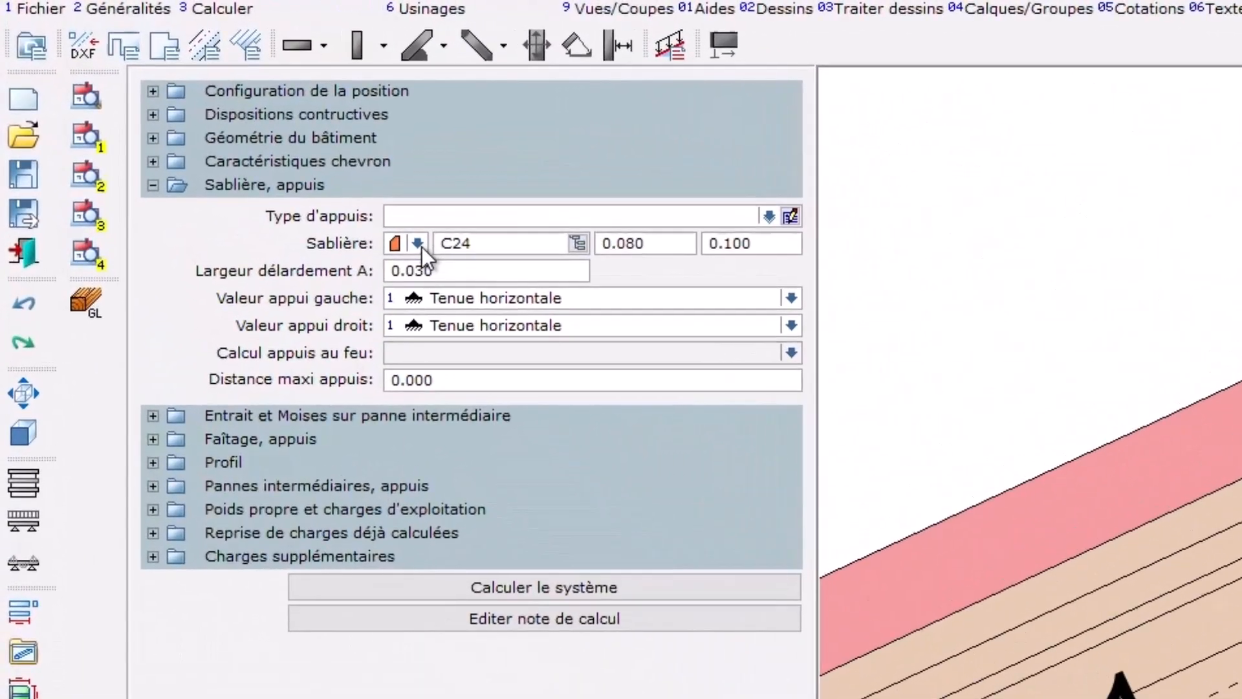
Change the sablière to the plain rectangular section and open its rafter notch value for editing.
left_click(417, 243)
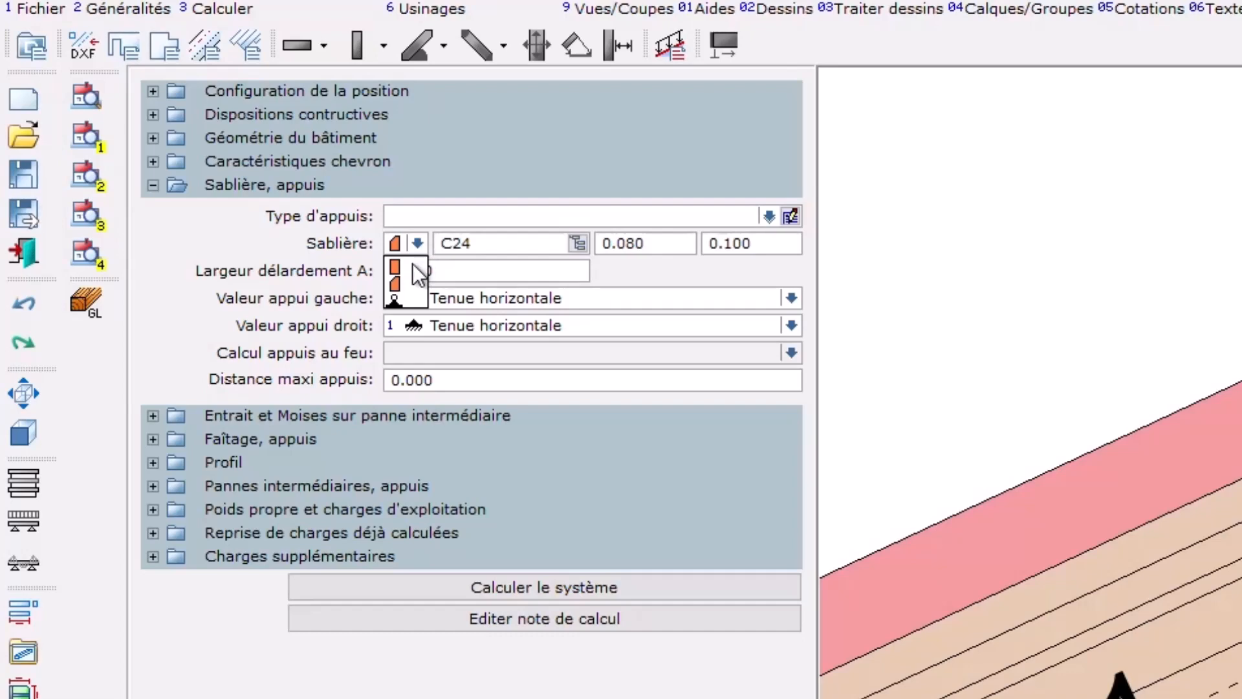
left_click(412, 266)
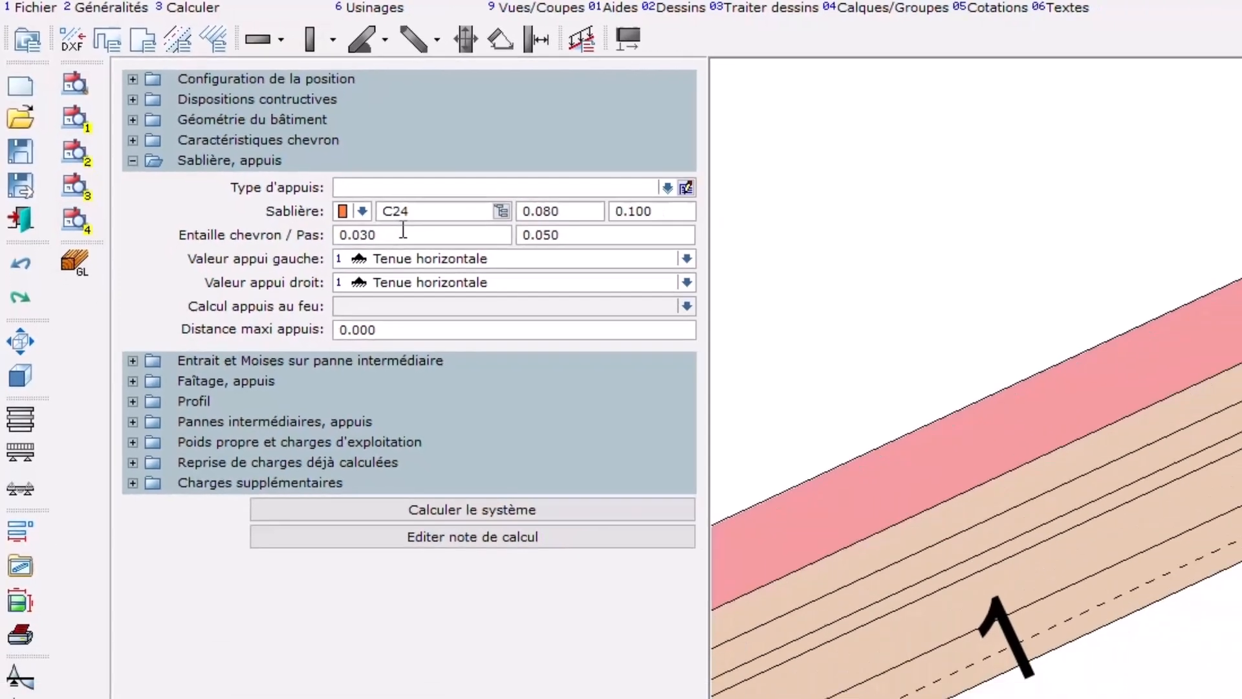
double_click(395, 232)
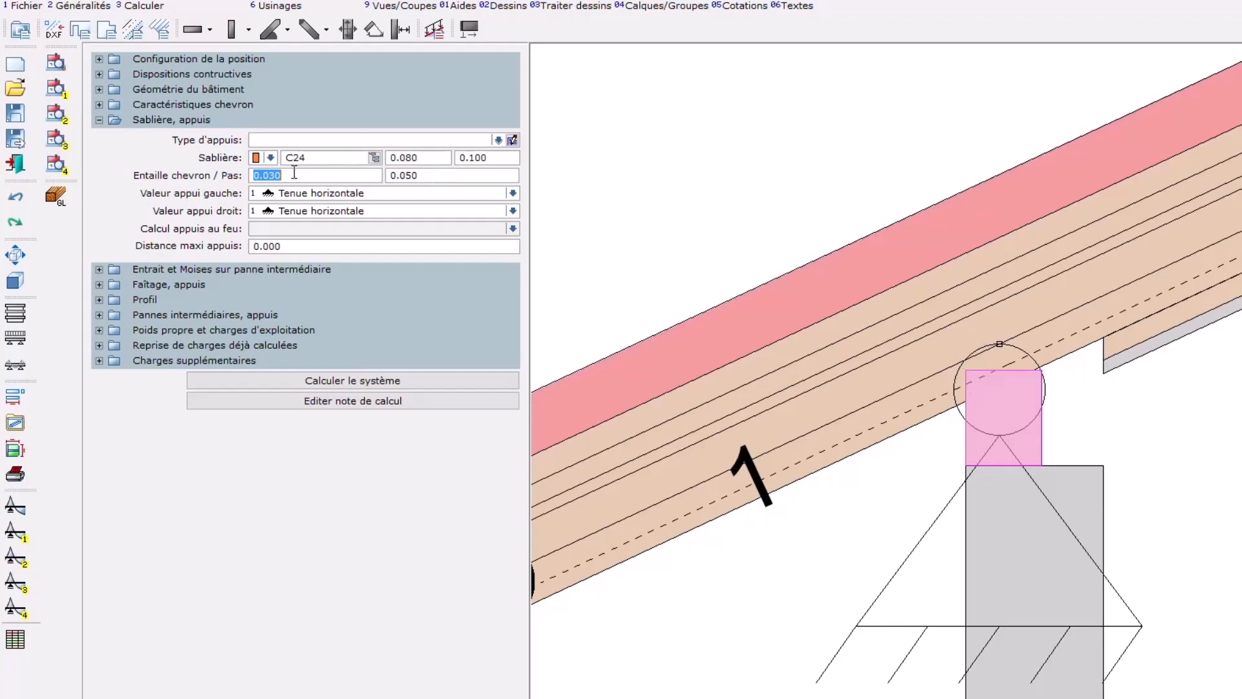
Switch the sablière to the bevelled section and set its bevel width (Largeur délardement A) to 0.03.
left_click(272, 159)
left_click(256, 184)
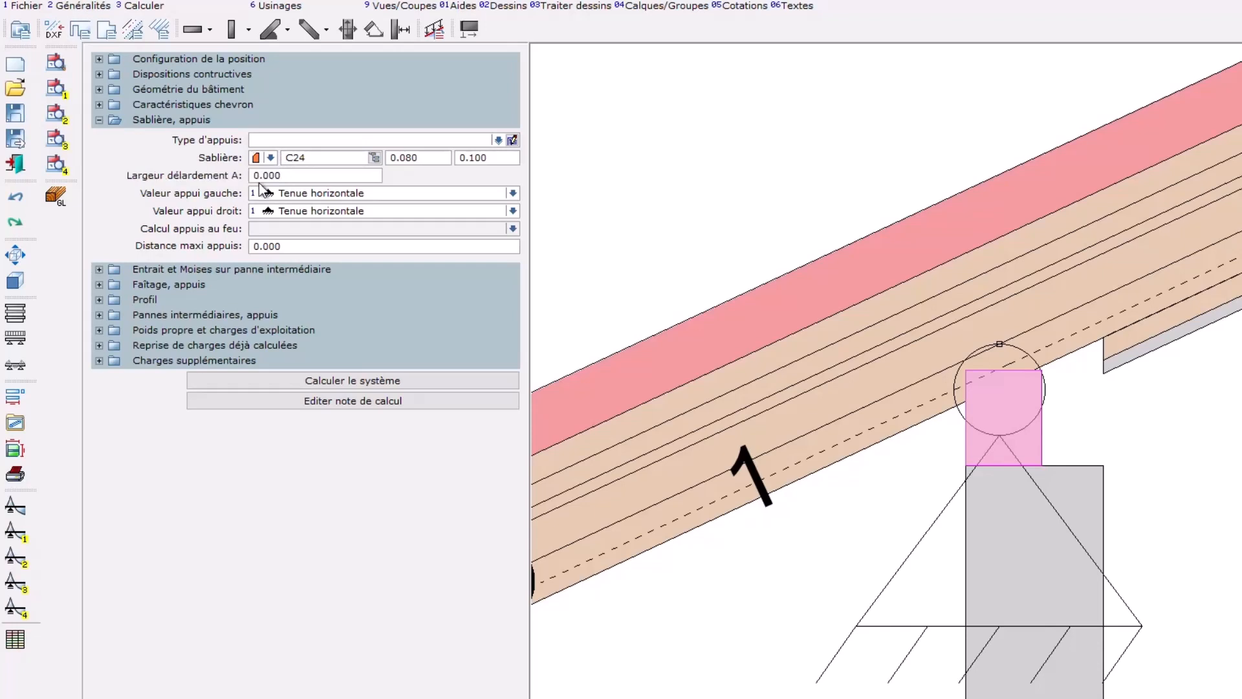
left_click(291, 170)
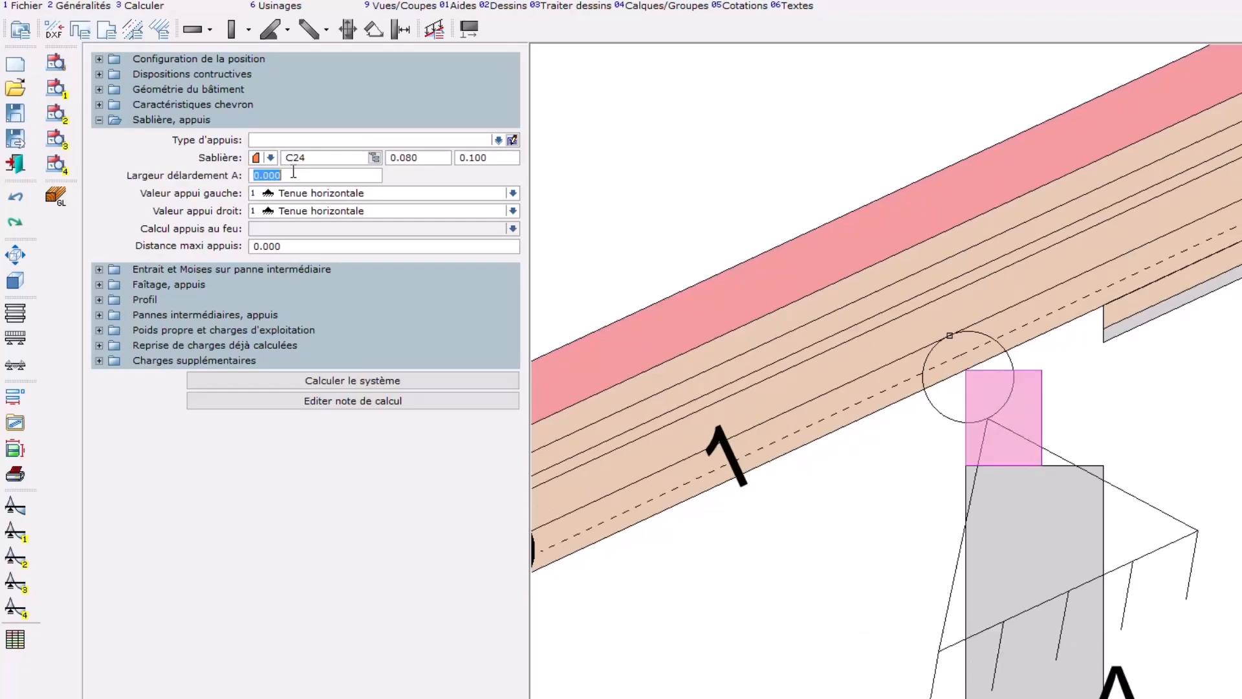
type("0.03")
key("Tab")
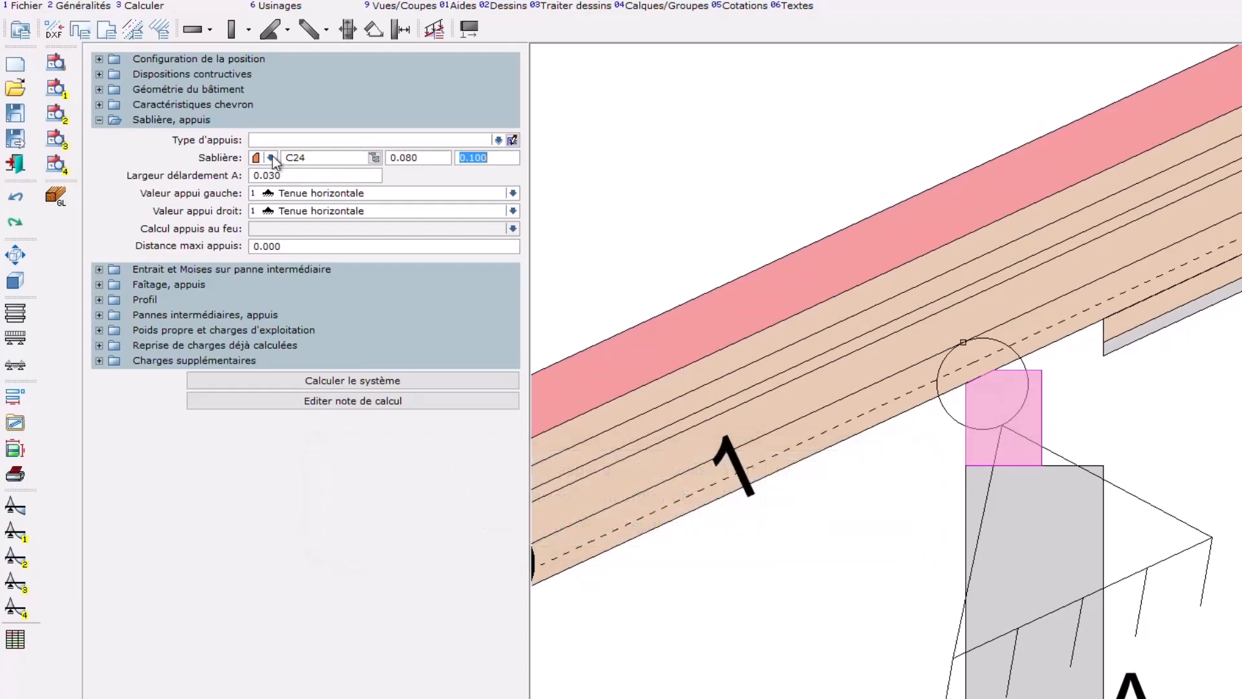
Check the sablière's section and left support options, keeping Tenue horizontale, and open its maximum support distance value.
left_click(270, 158)
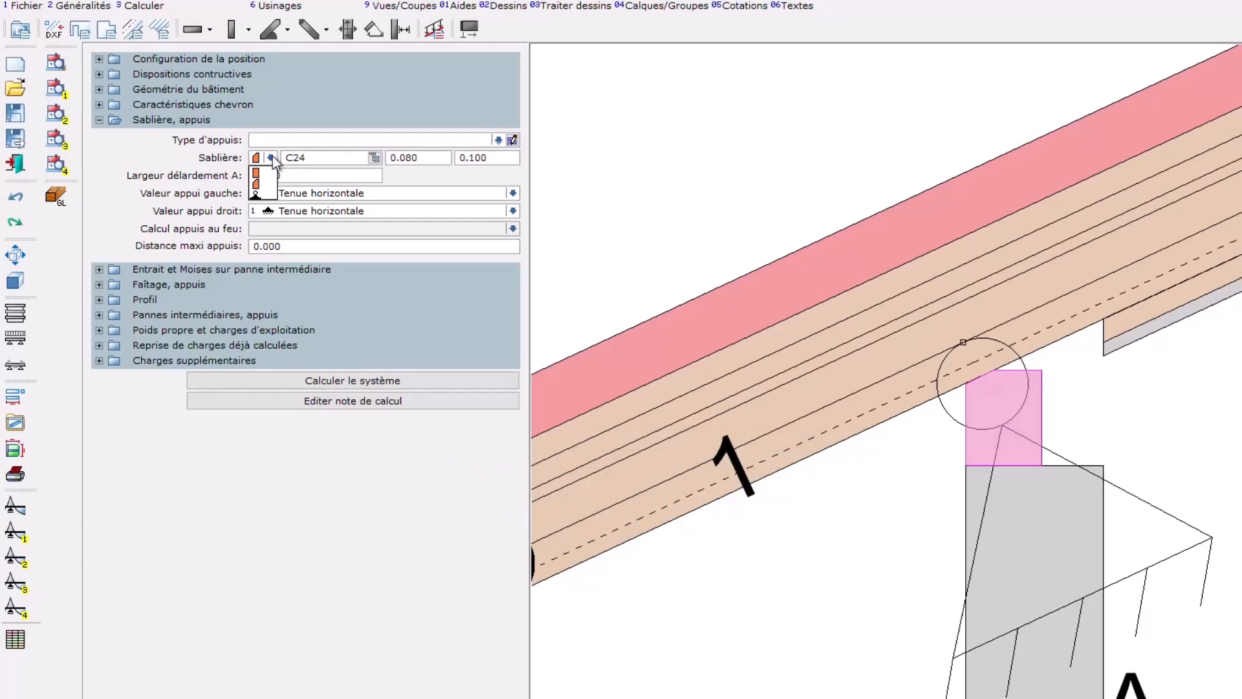
left_click(267, 194)
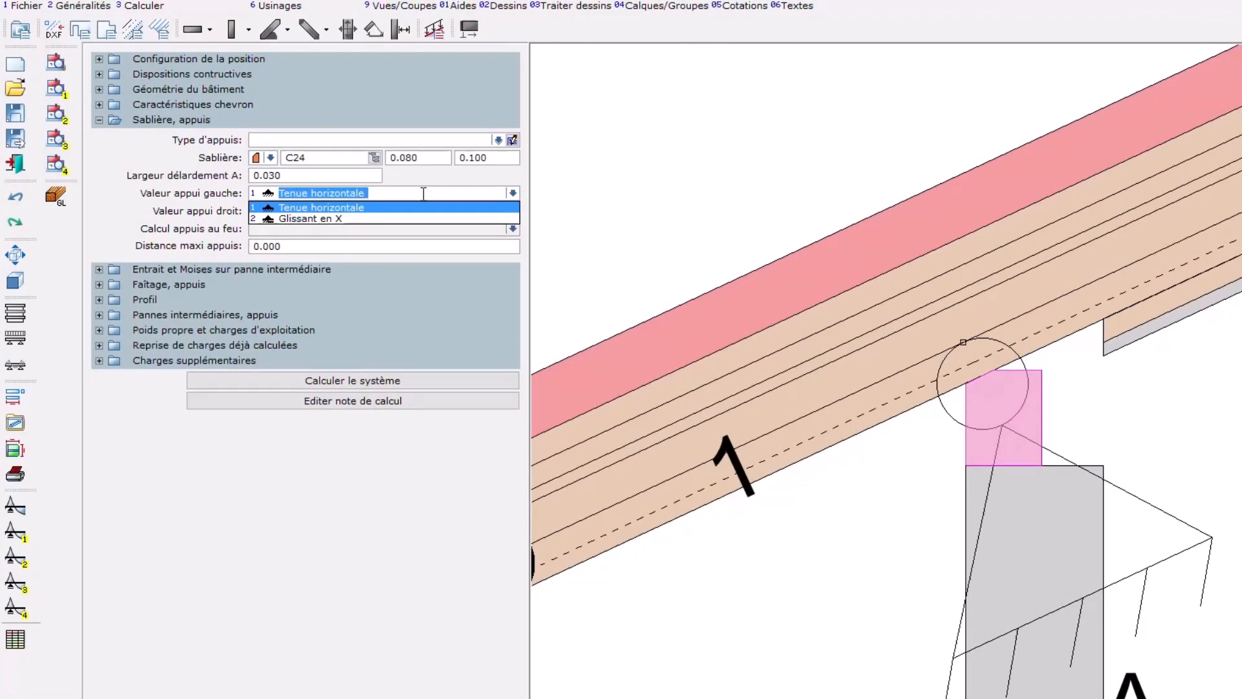
key("Return")
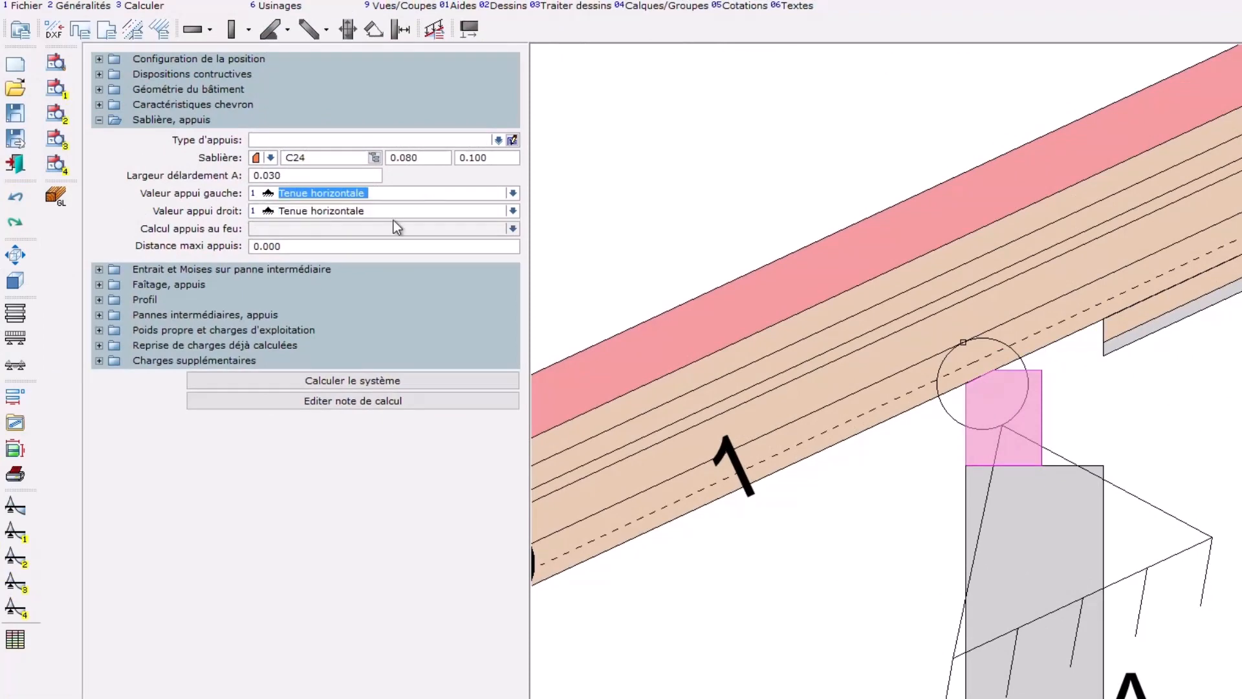
left_click(347, 246)
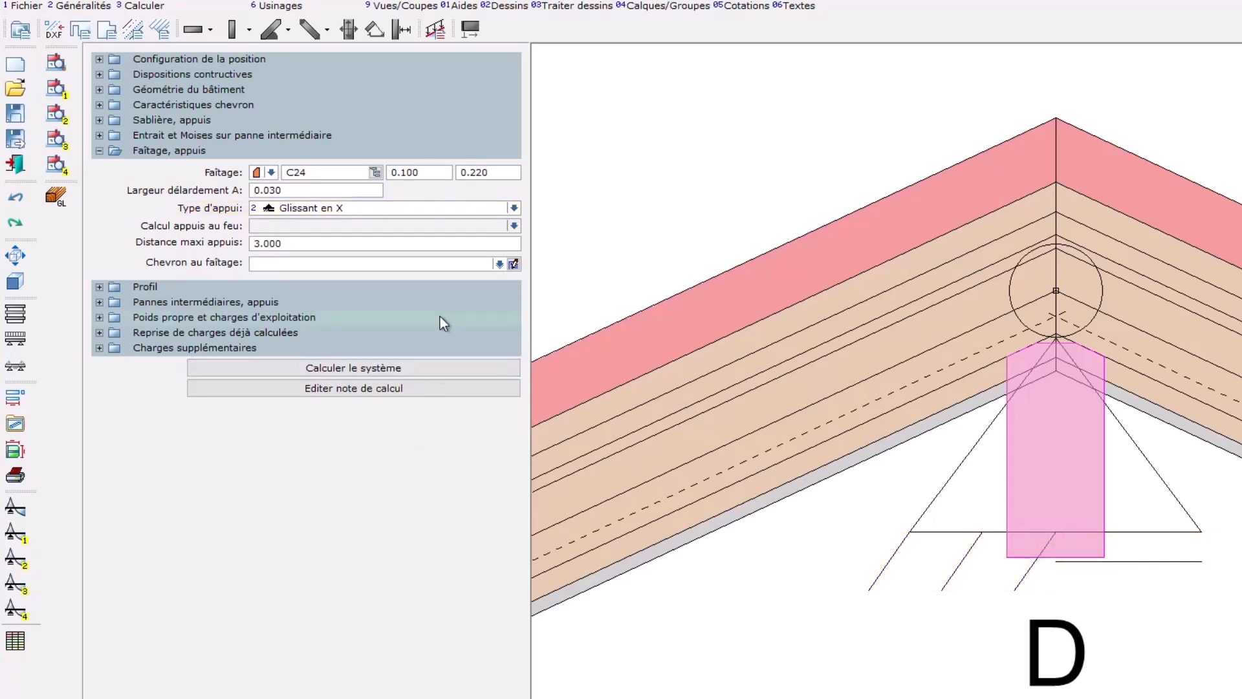
Remove the ridge purlin by clearing its material, width, height and bevel width (Largeur délardement A).
left_click(424, 247)
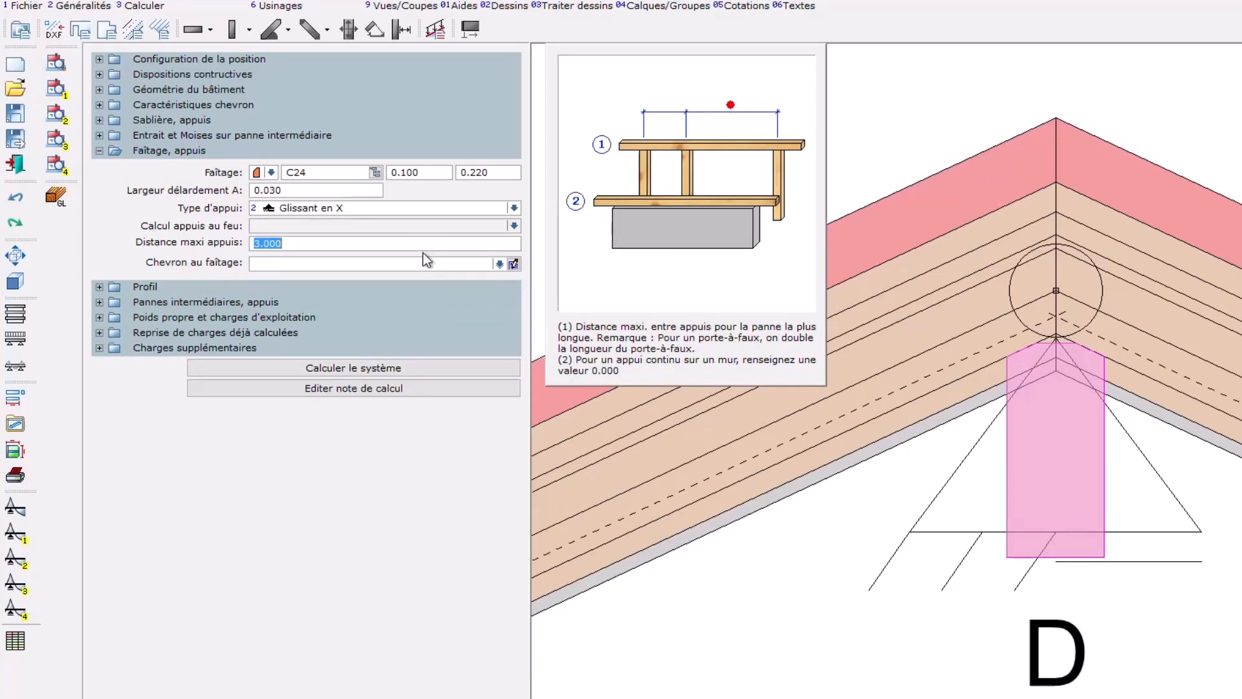
left_click(337, 170)
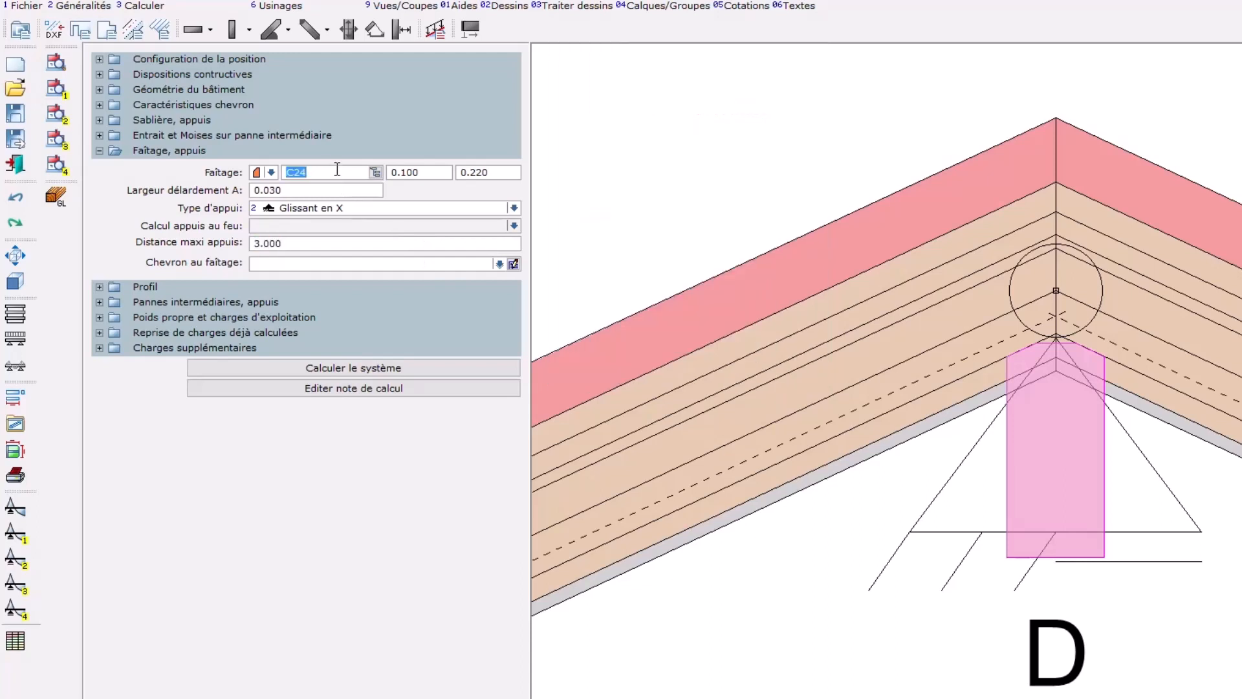
key("BackSpace")
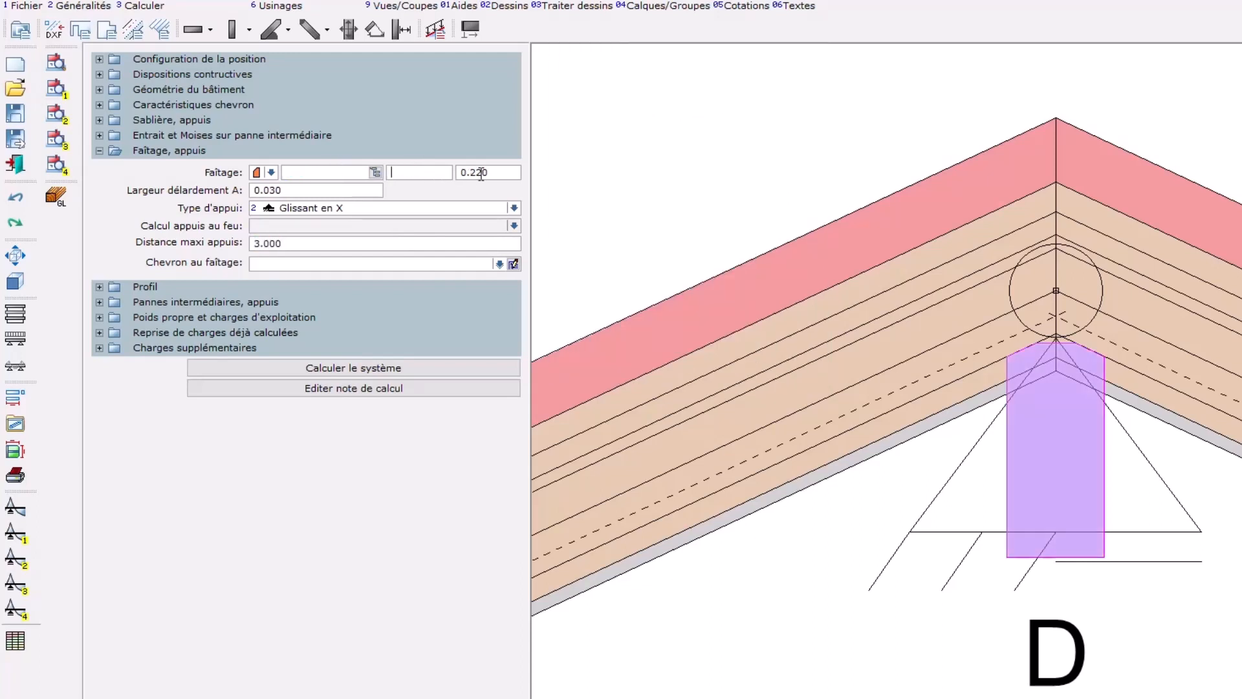
left_click(494, 172)
key("BackSpace")
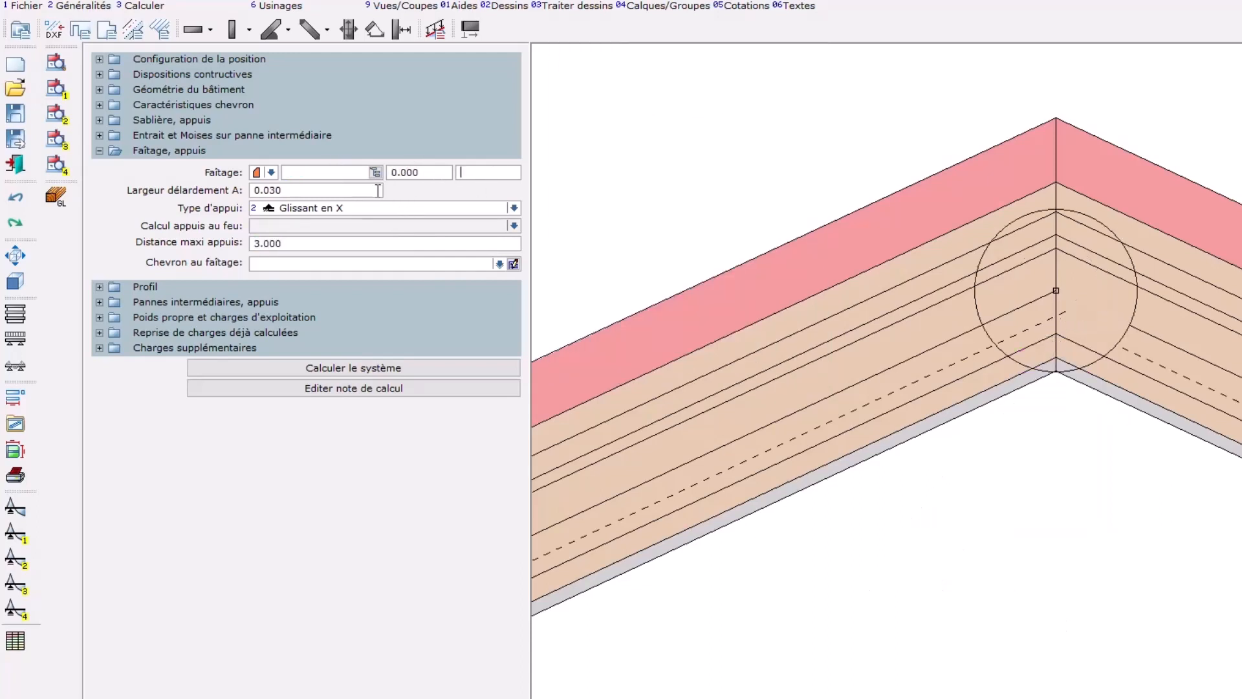
left_click(345, 190)
key("BackSpace")
Set the rafter connection at the ridge (Chevron au faîtage) to #définie en externe# under Traversant symétrique.
left_click(499, 264)
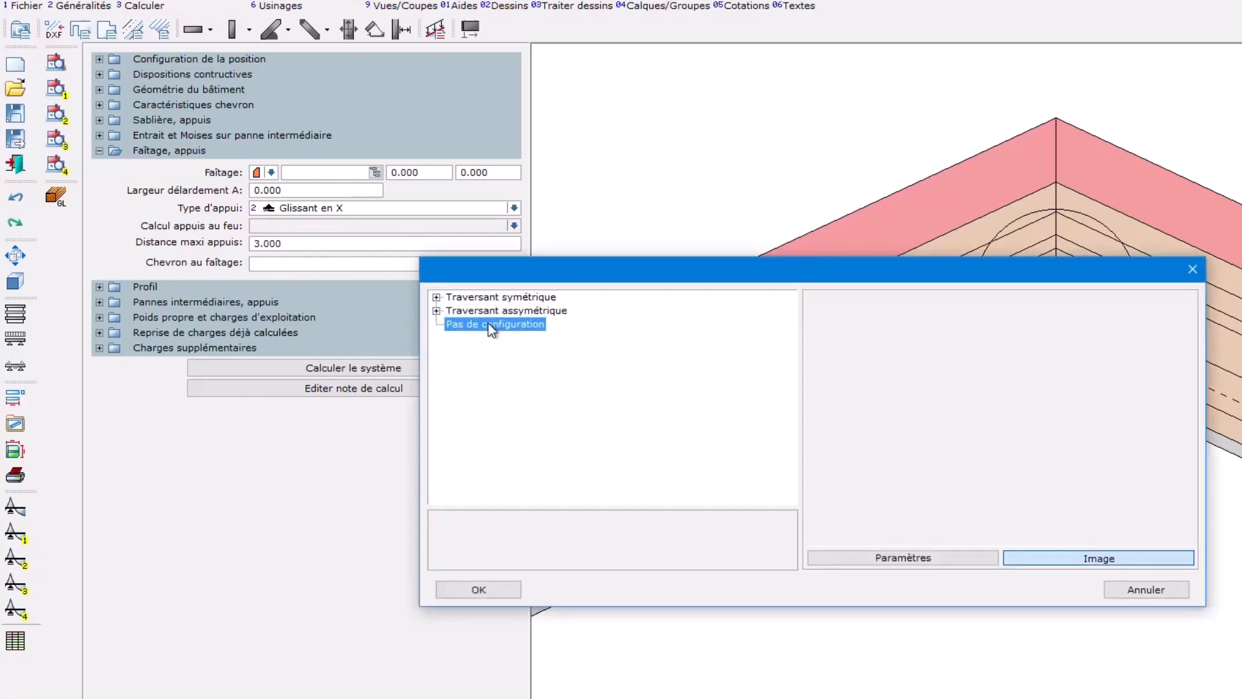
left_click(437, 297)
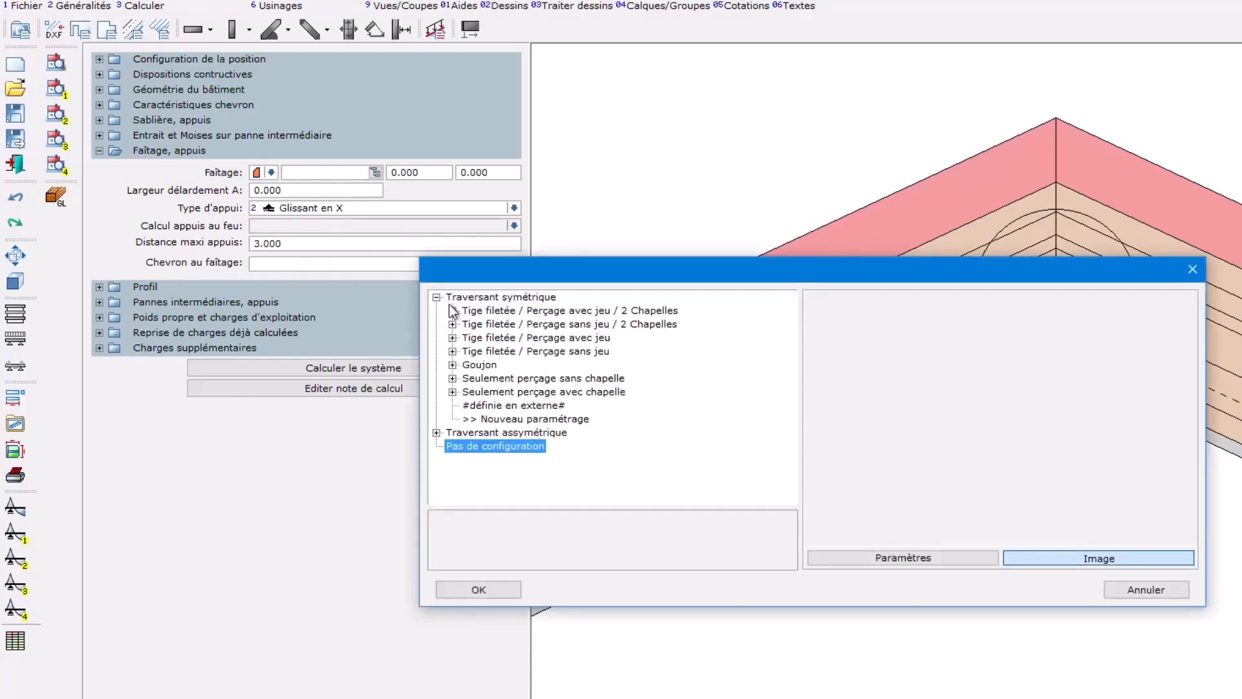
left_click(507, 405)
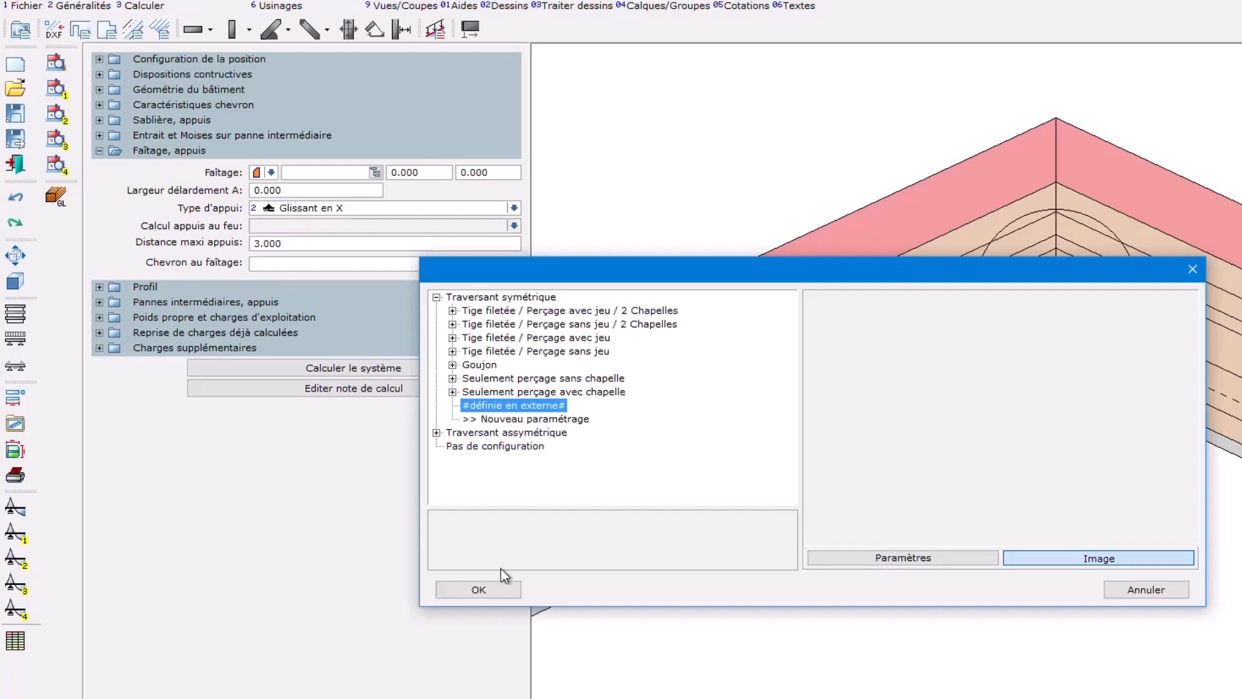
left_click(495, 588)
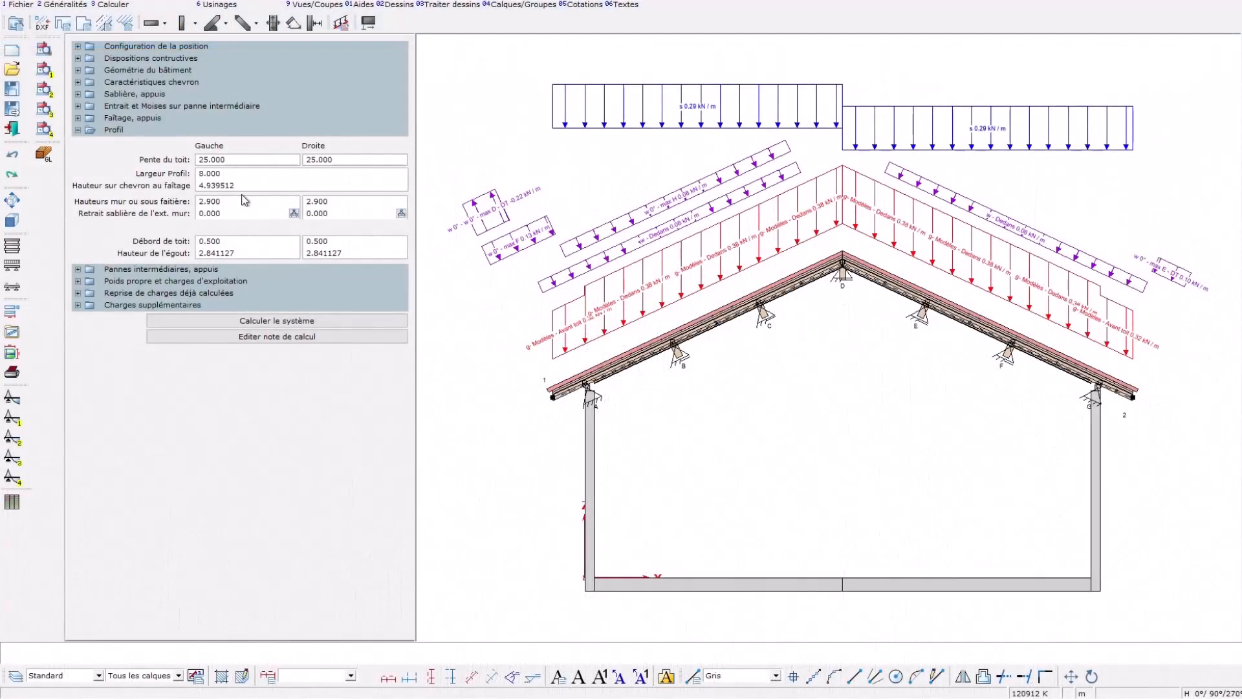
Set the roof slope to 30 and the rafter height at the ridge (Hauteur sur chevron au faîtage) to 5.4.
double_click(235, 161)
type("30")
key("Tab")
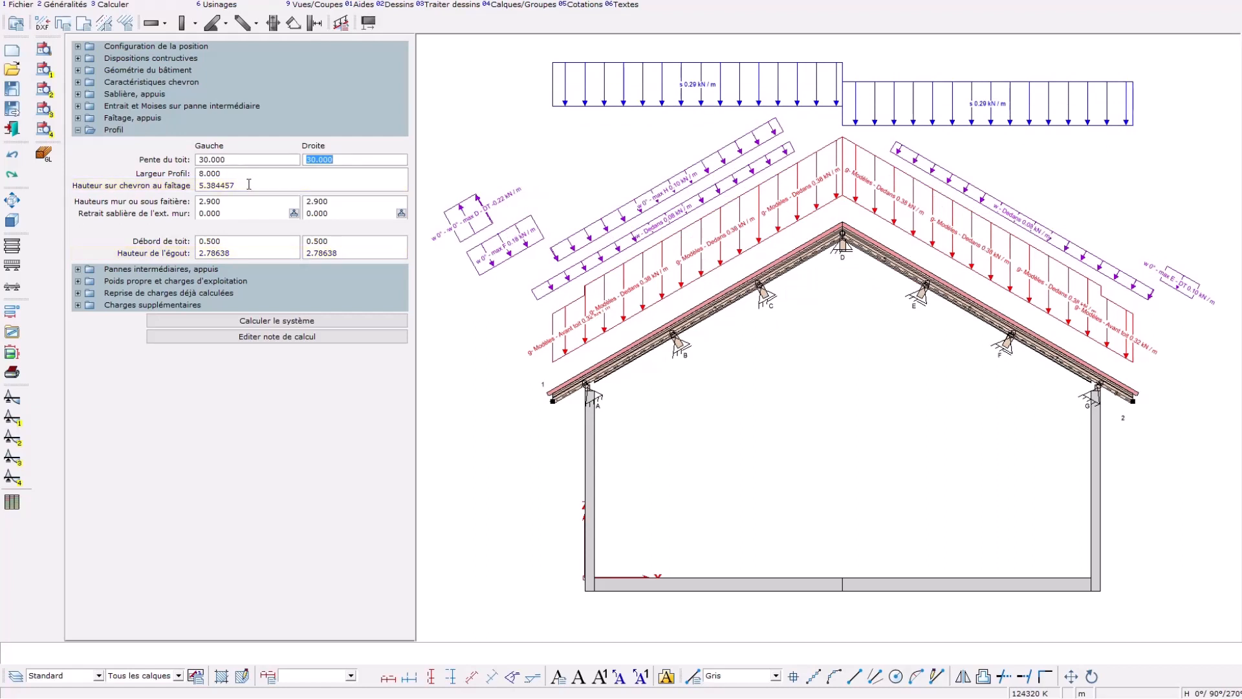
left_click(249, 185)
type("5.")
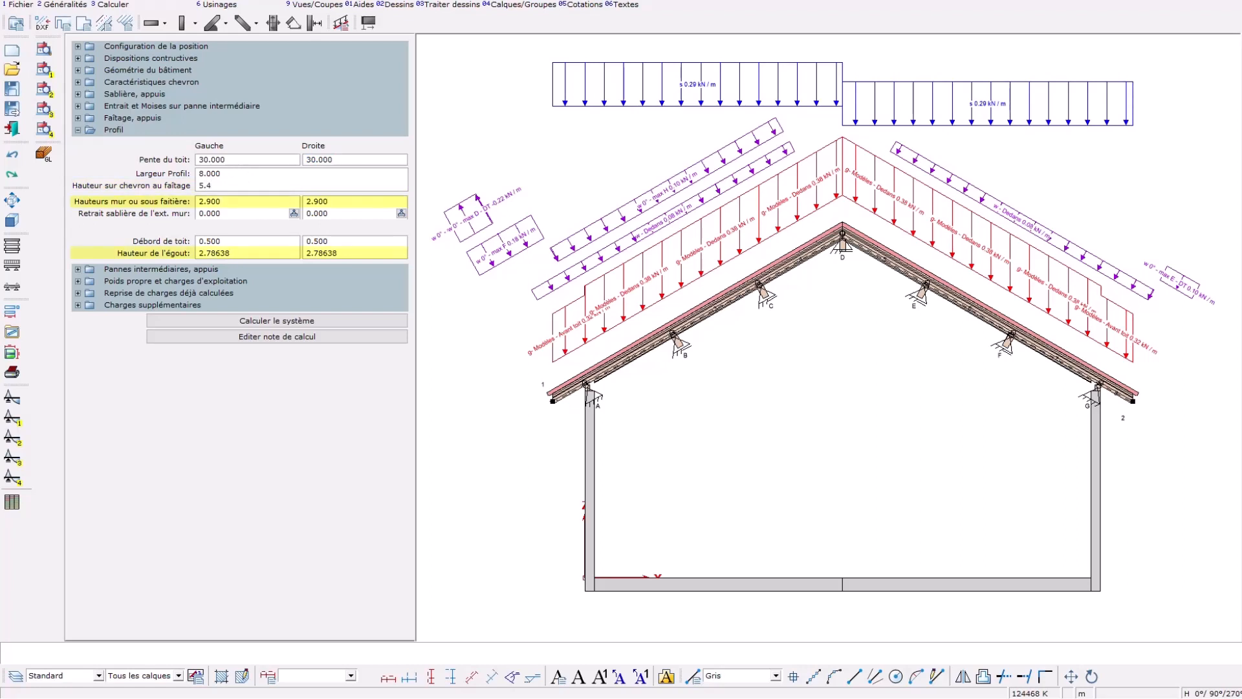
type("4")
key("Tab")
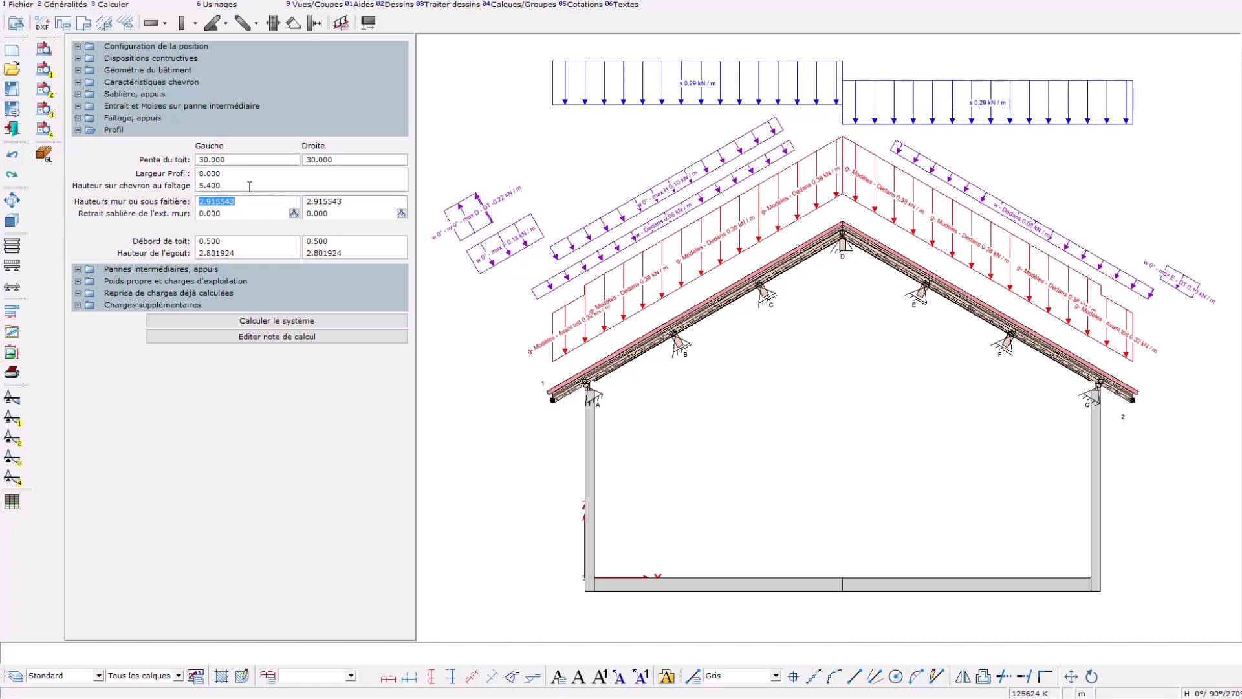
Set the wall height to 2.9 and the sablière setback from the outer wall face to 0.05, and inspect support A.
type("2.9")
key("Return")
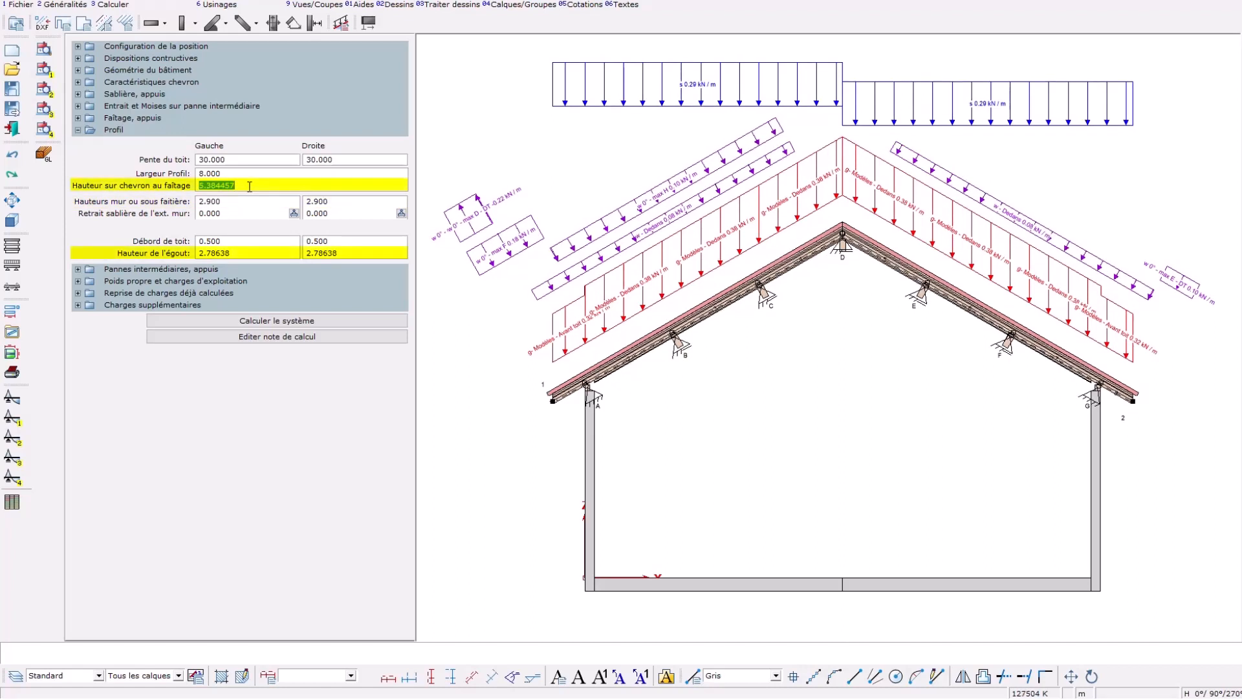
left_click(228, 212)
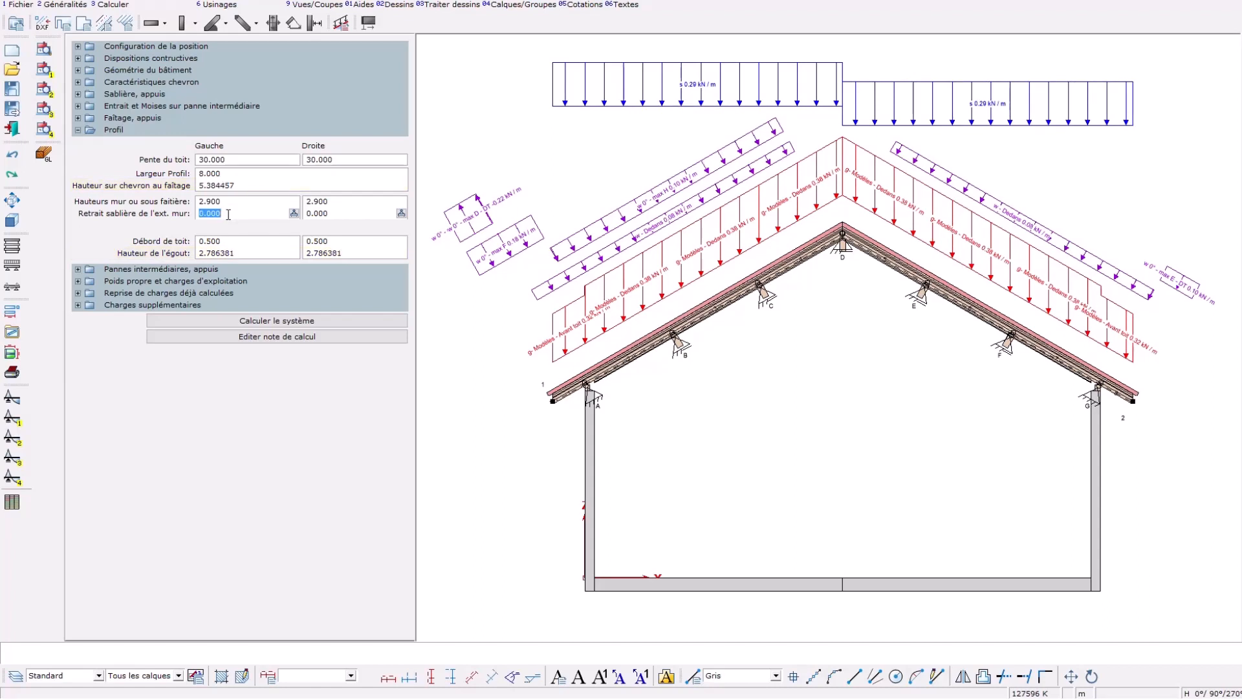
type(".05")
key("Tab")
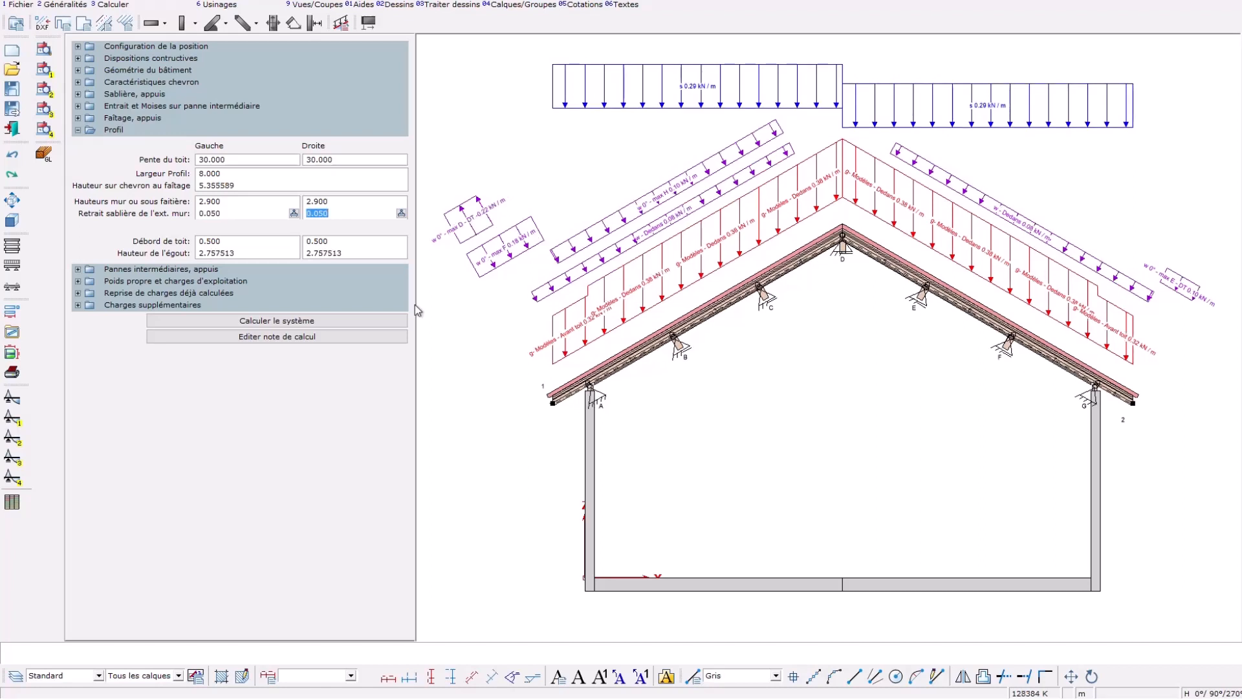
mouse_move(575, 361)
left_mouse_down()
mouse_move(609, 419)
mouse_move(630, 419)
left_mouse_up()
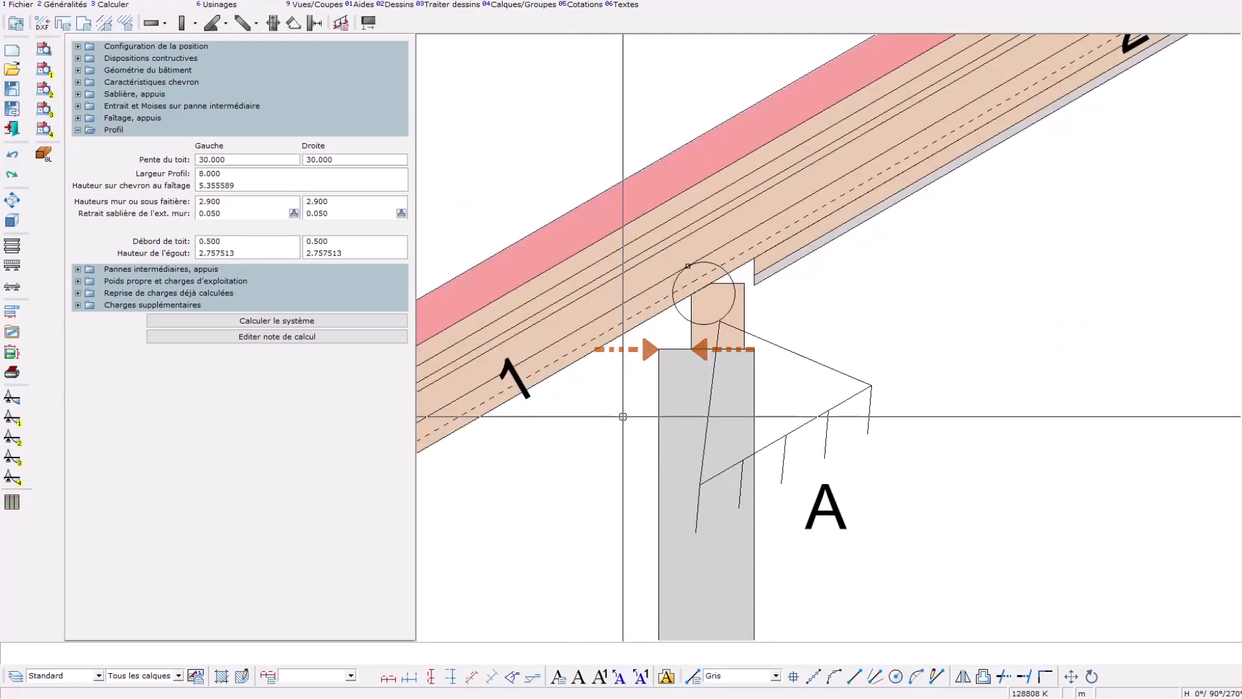
scroll(622, 416, "down", 5)
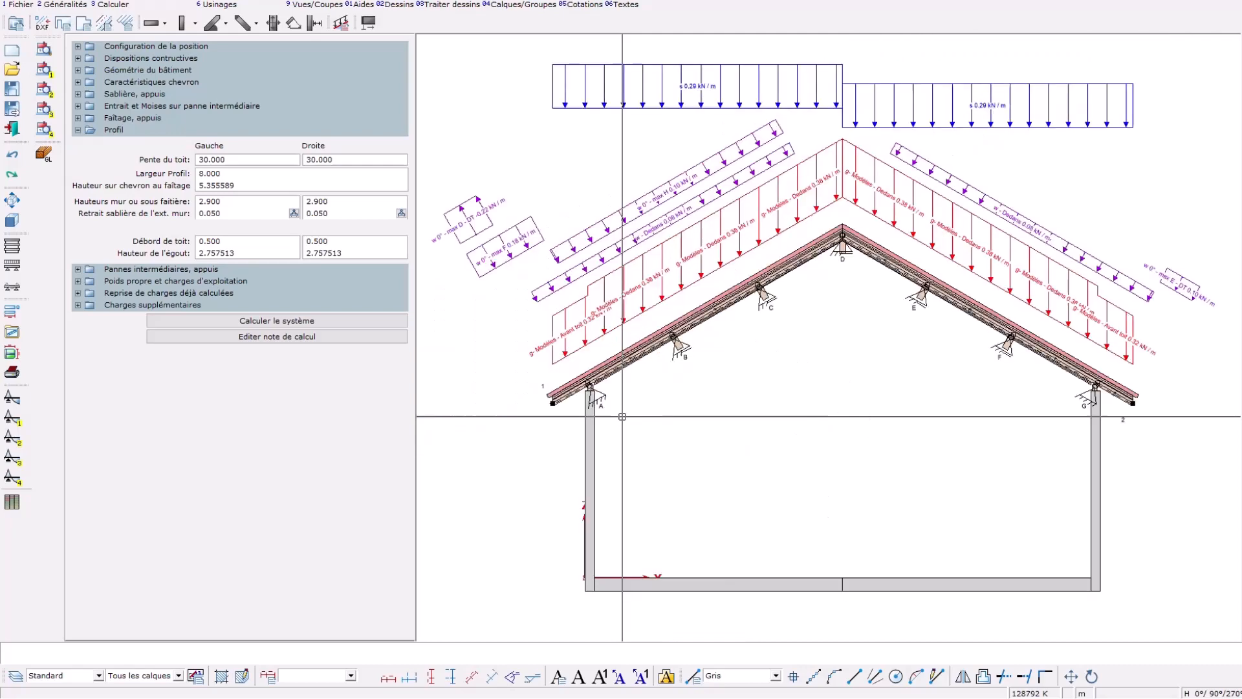
Set the roof overhang (Débord de toit) to 0.6, then set the eaves height (Hauteur de l'égout) to 2.4.
double_click(245, 241)
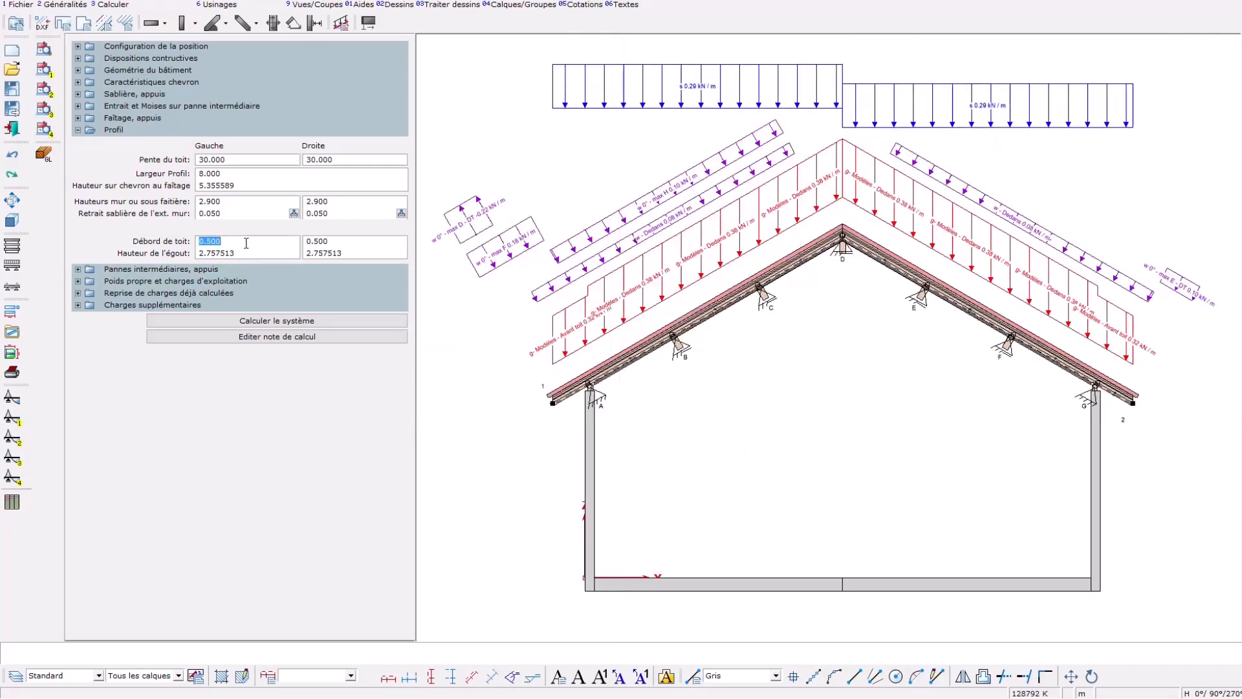
type(".6")
key("Tab")
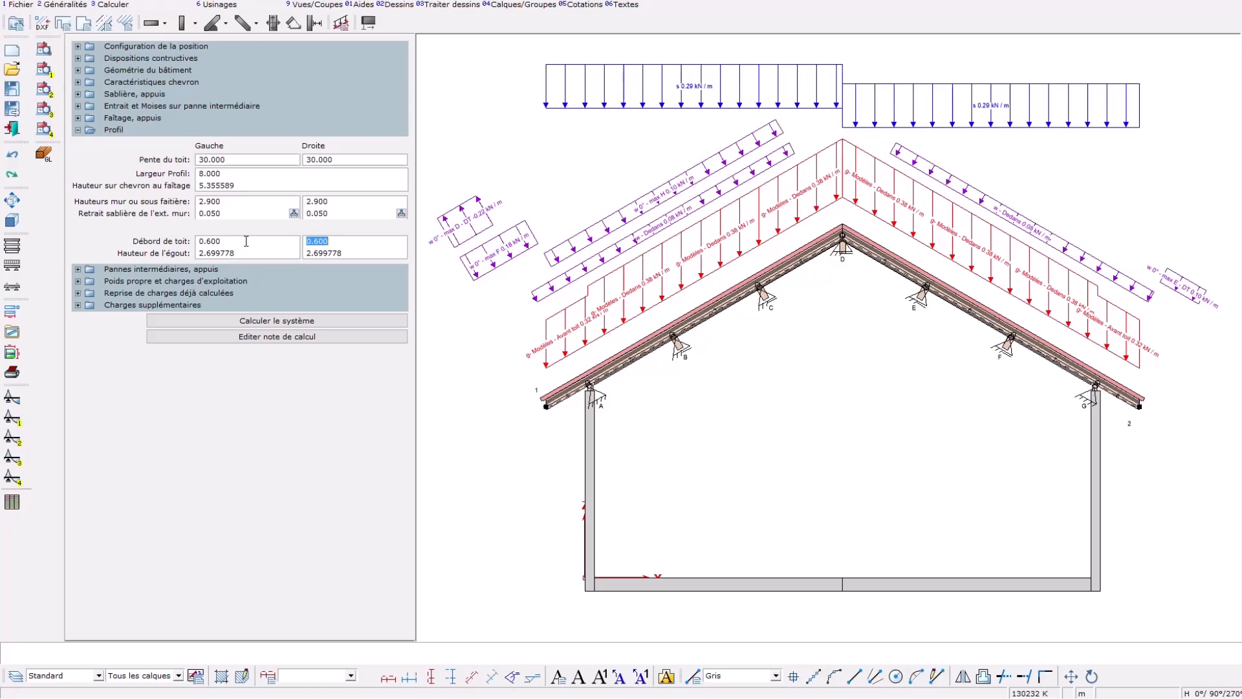
left_click(240, 253)
type("2.4")
key("Tab")
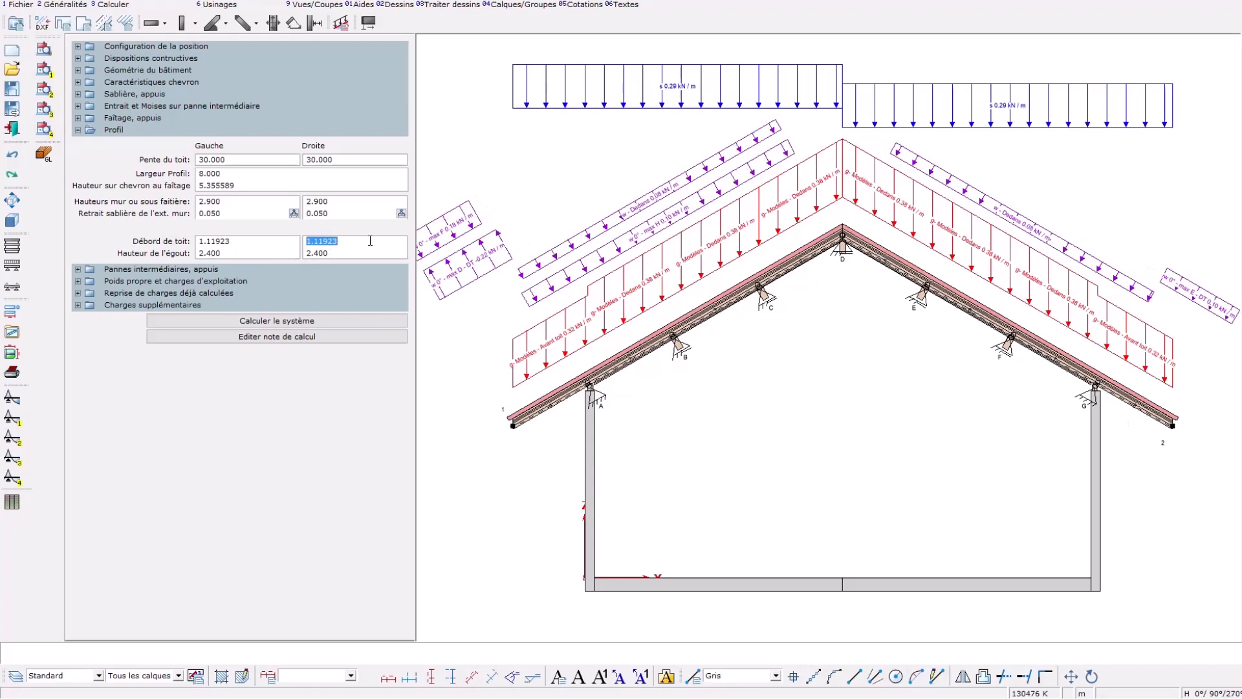
Set the right slope's roof overhang to 0.5 and its pitch to 25.
type(".5")
key("Tab")
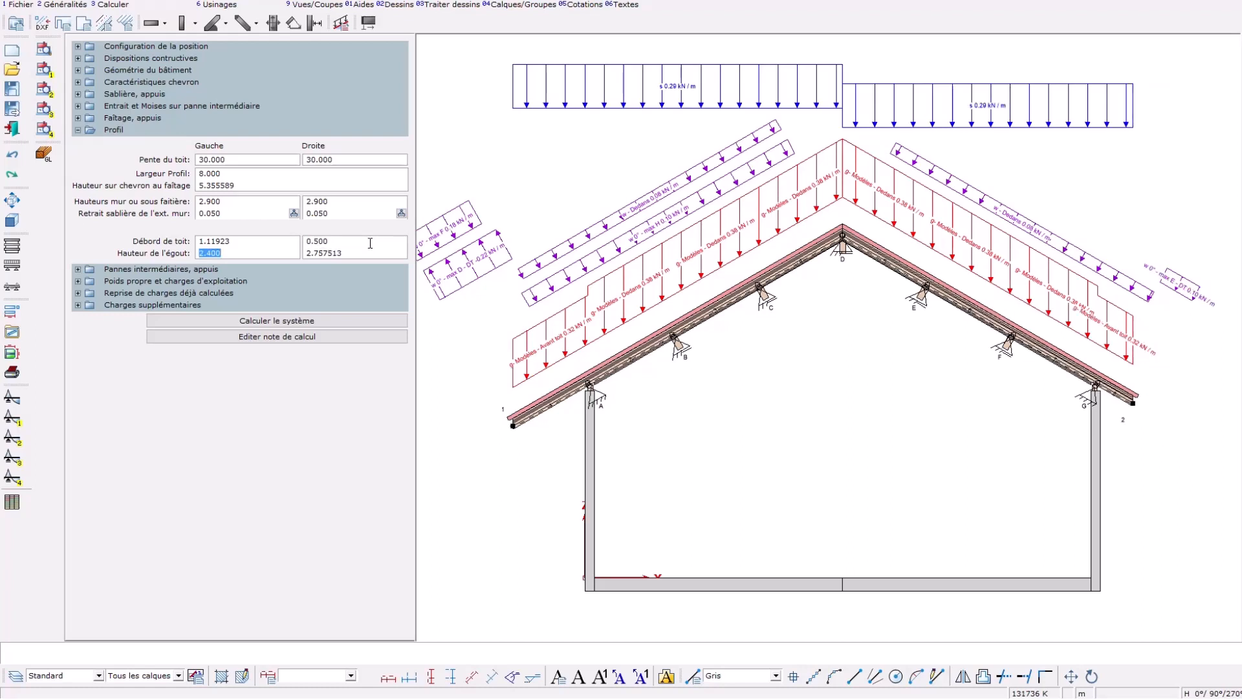
left_click(373, 158)
type("25")
key("Tab")
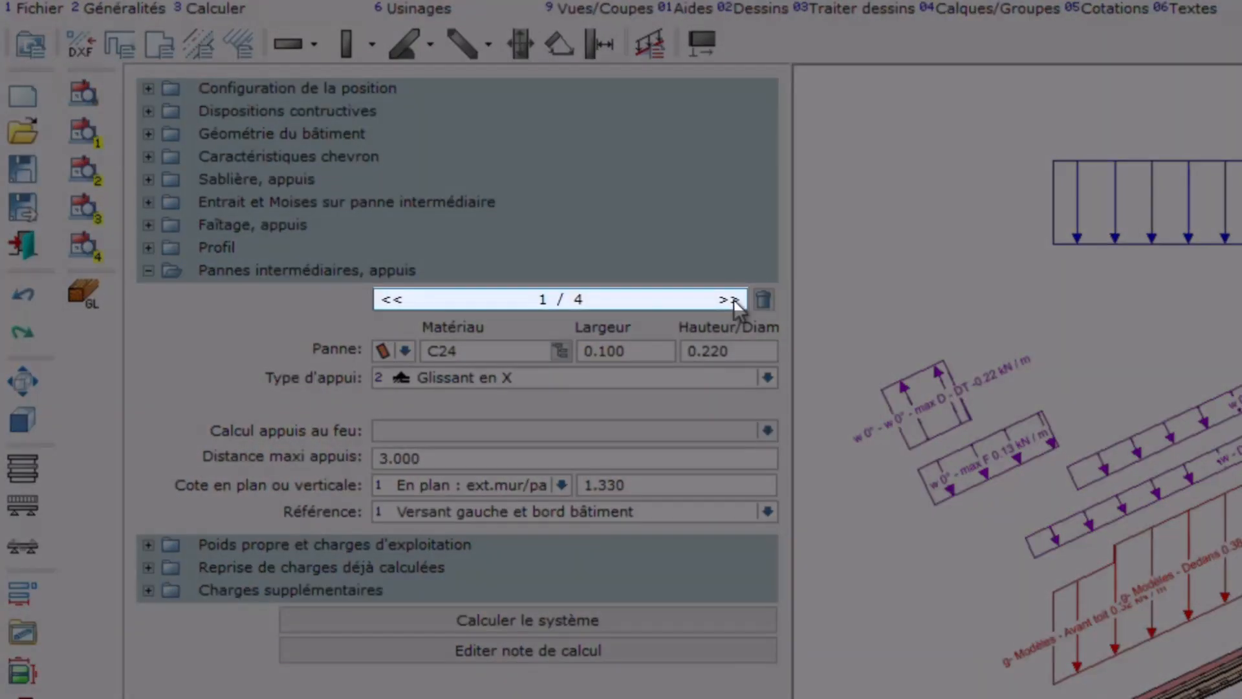
Select intermediate purlin B on the left slope and delete it.
left_click(733, 300)
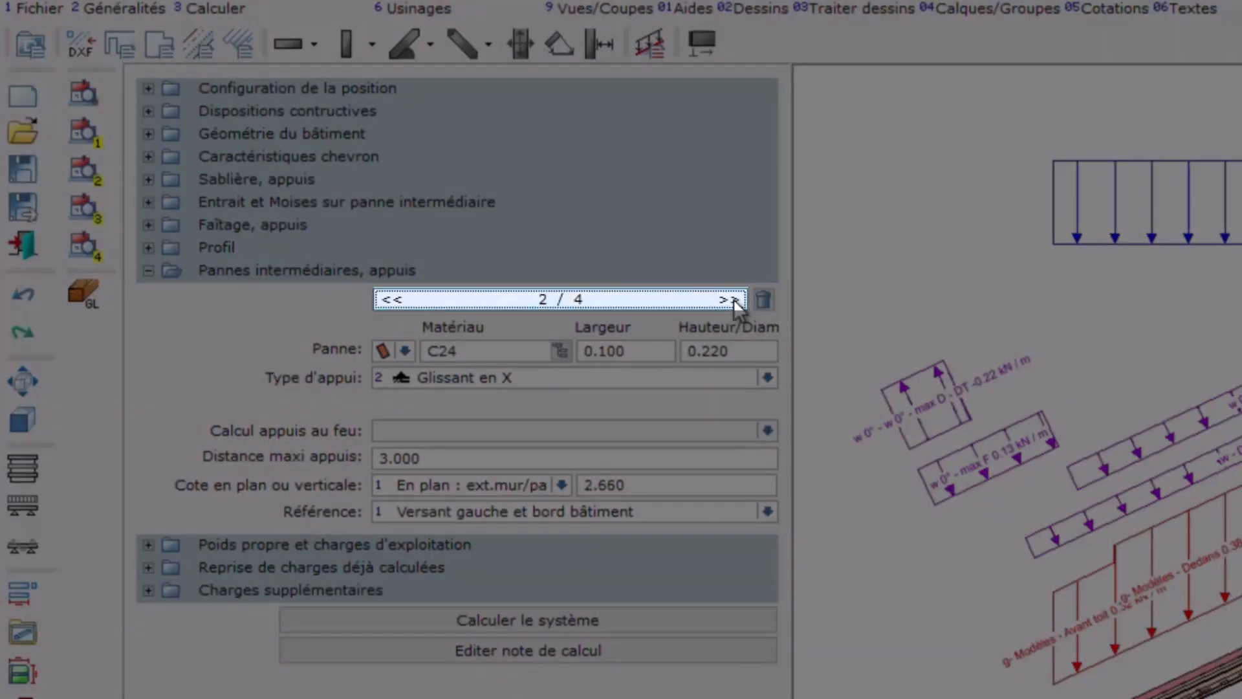
left_click(733, 299)
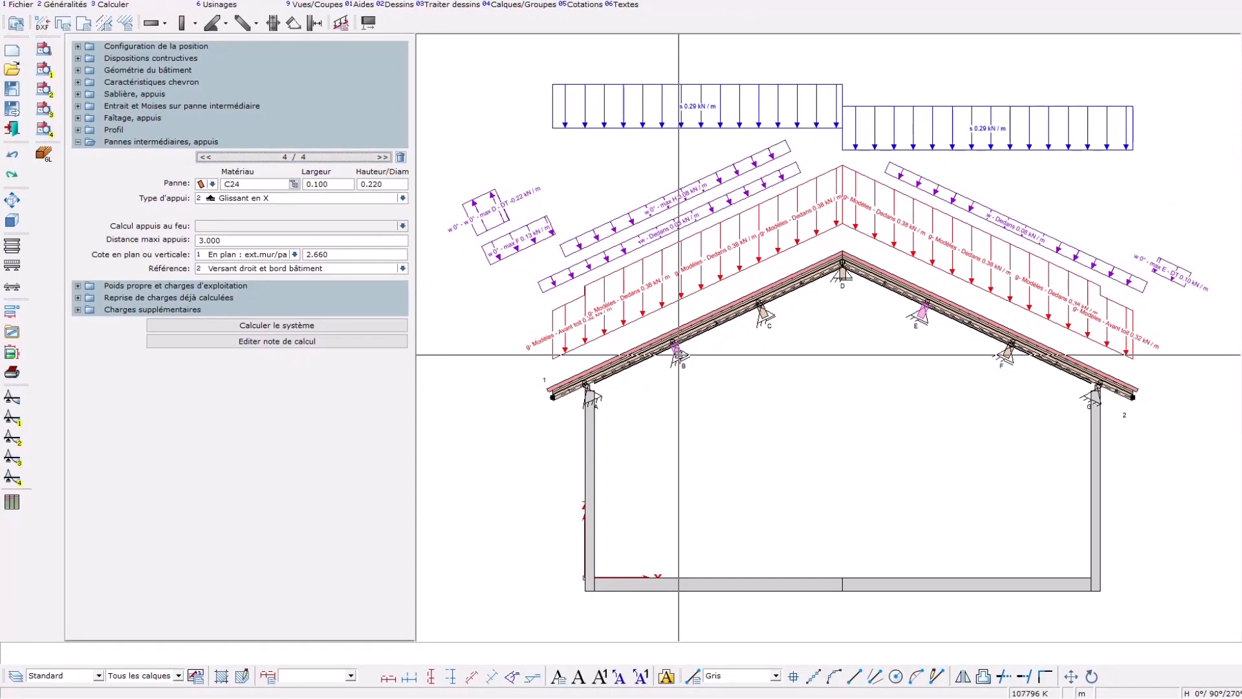
right_click(675, 330)
left_click(707, 352)
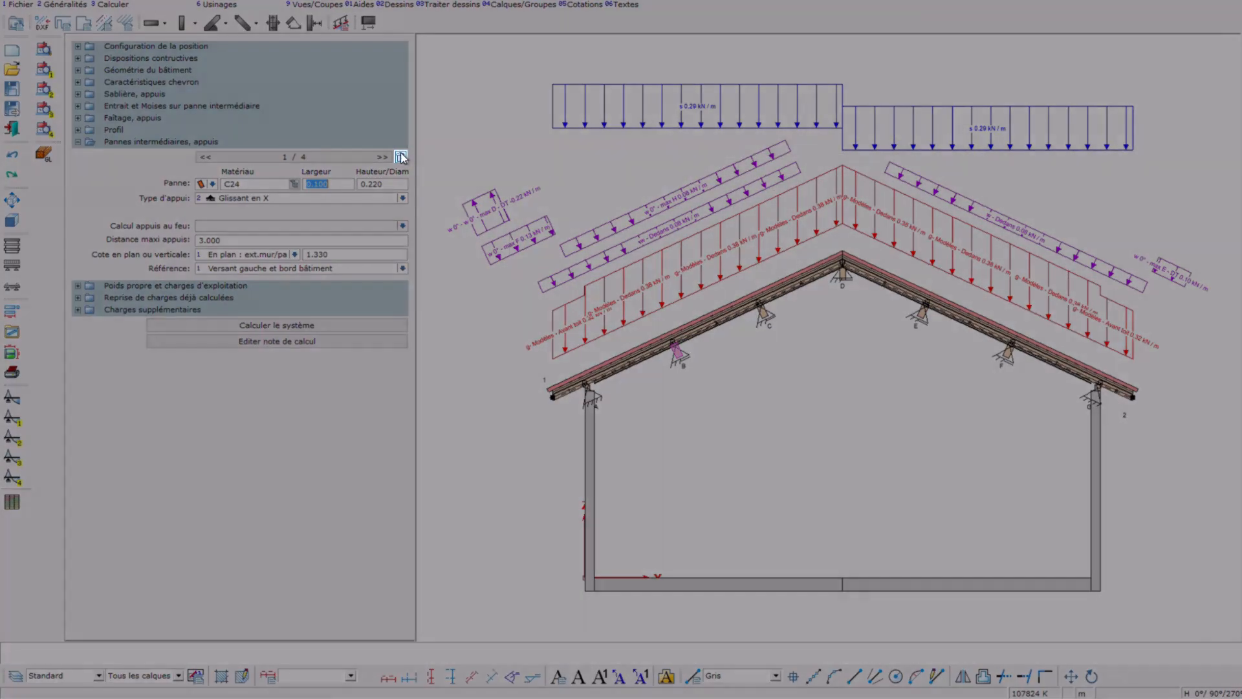
left_click(401, 157)
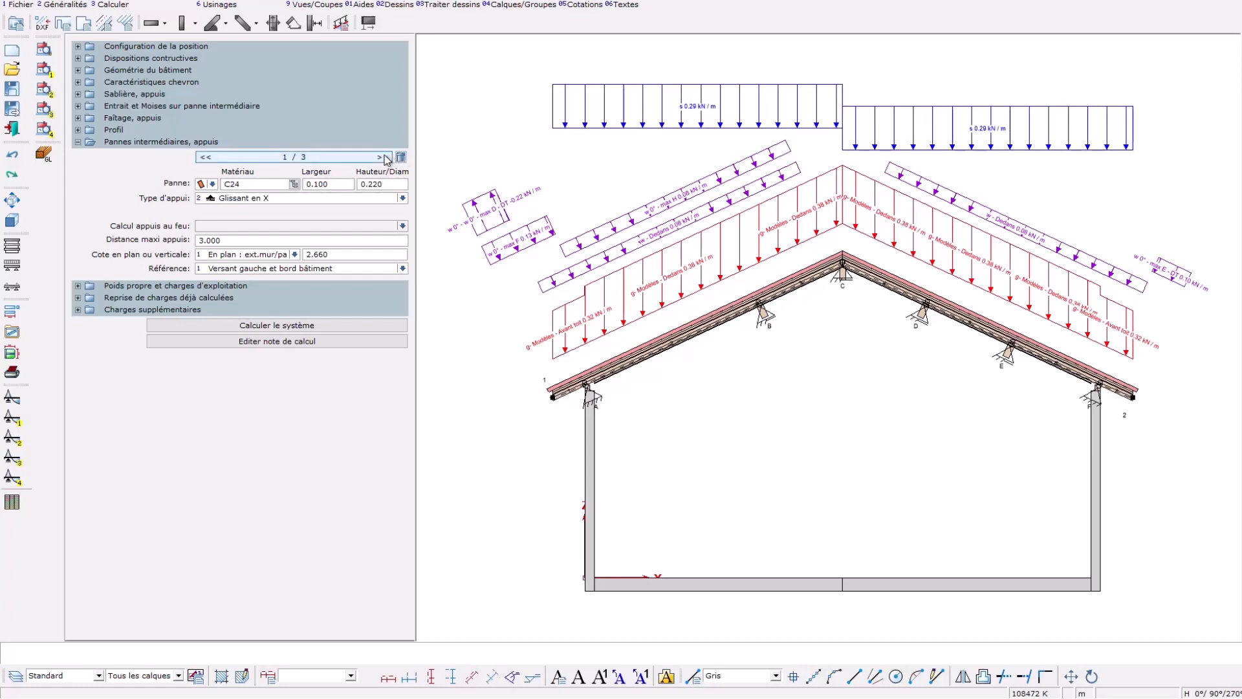
Step through the intermediate purlins to the last one and check its section and Cote en plan ou verticale options.
left_click(382, 158)
left_click(382, 157)
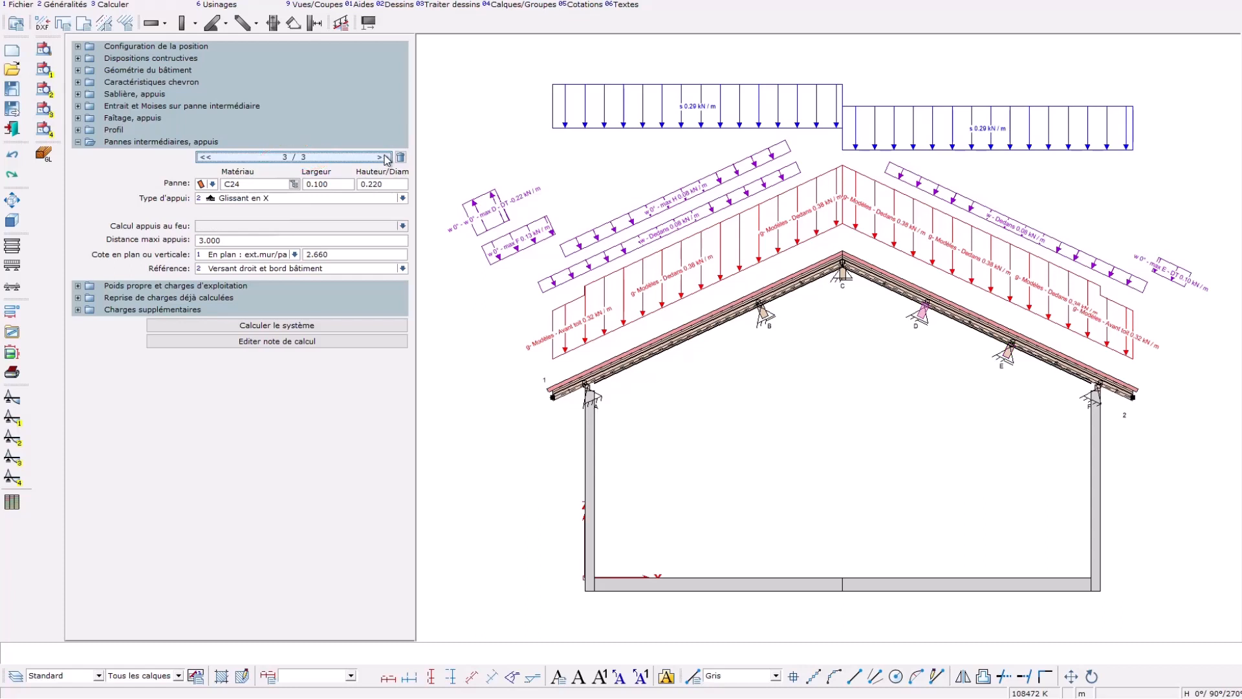
left_click(382, 157)
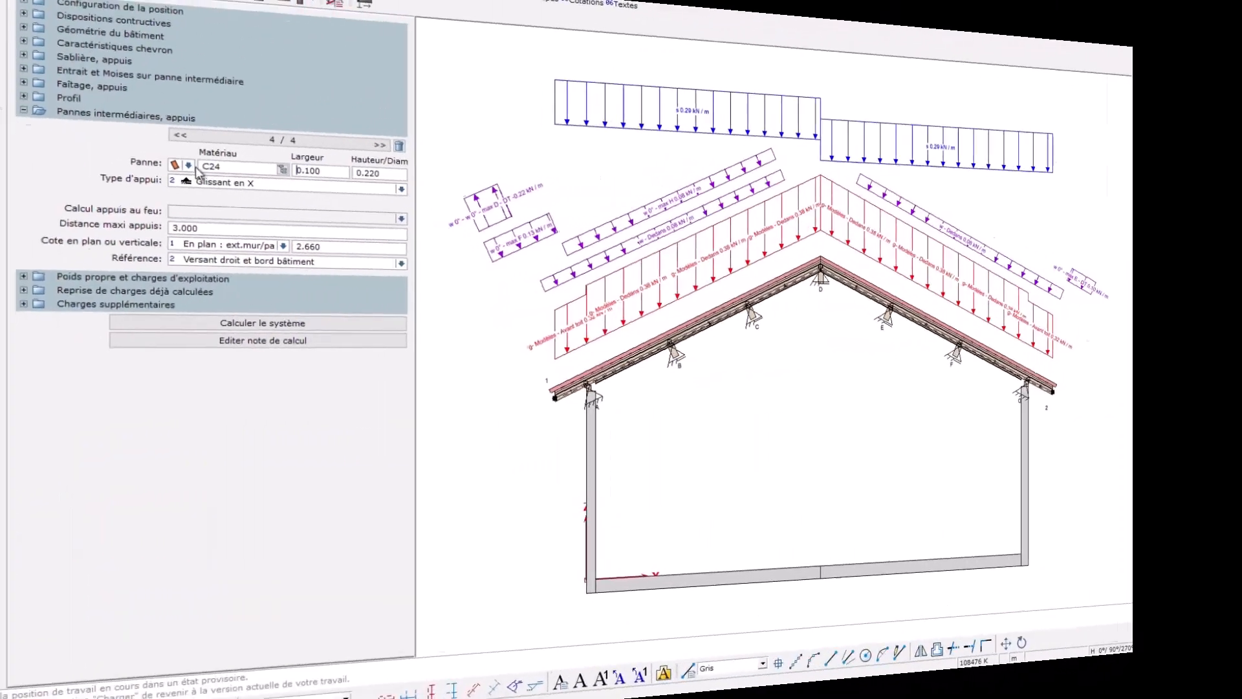
left_click(212, 184)
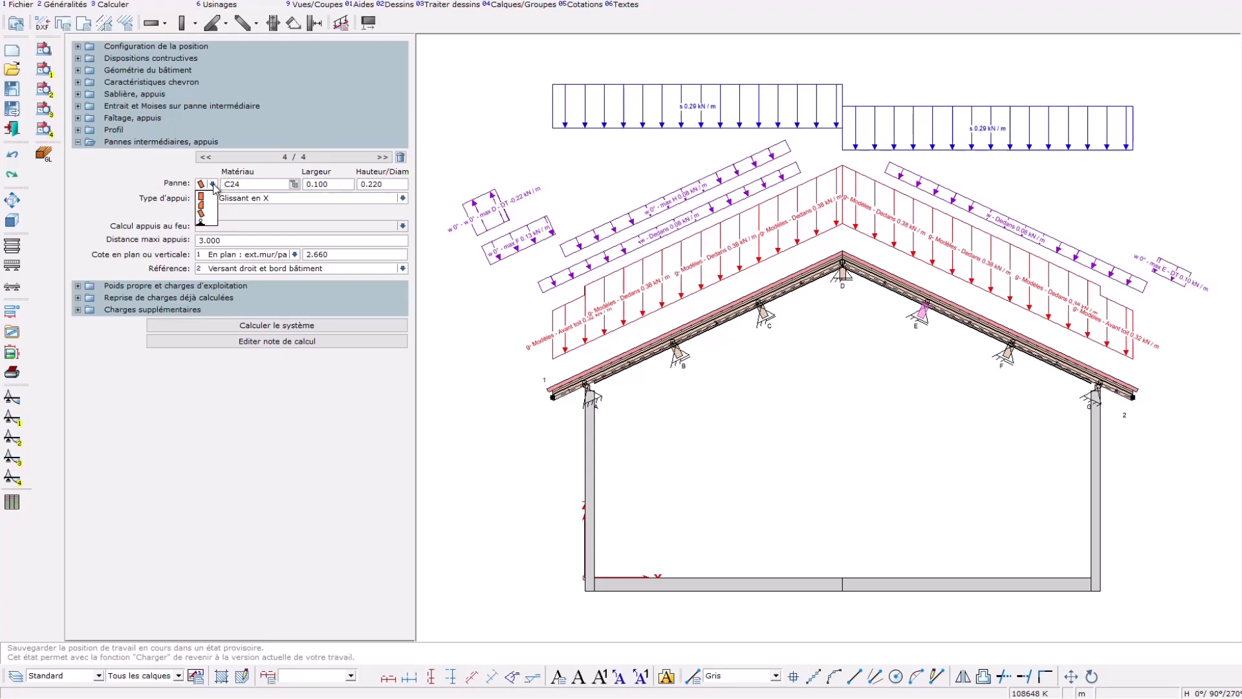
left_click(214, 185)
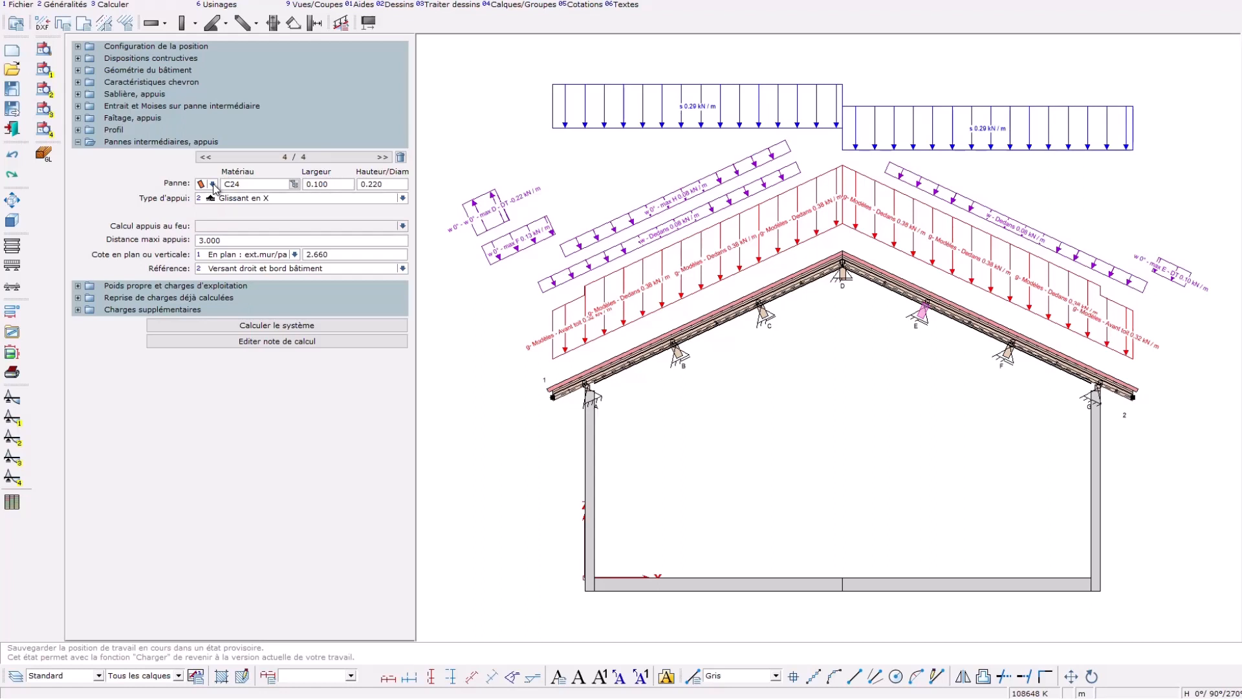
left_click(295, 255)
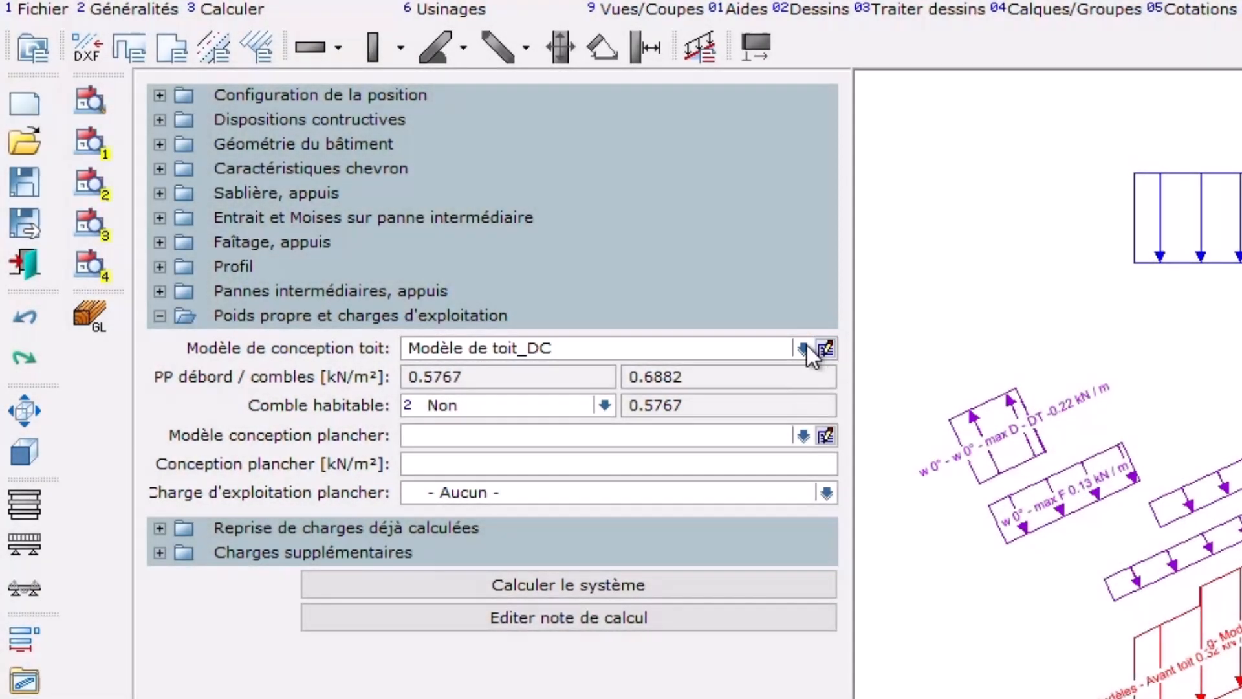
Keep Modèle de toit_DC as the roof design model and open its layer definition to check the thicknesses of layers 0 and -6.
left_click(803, 347)
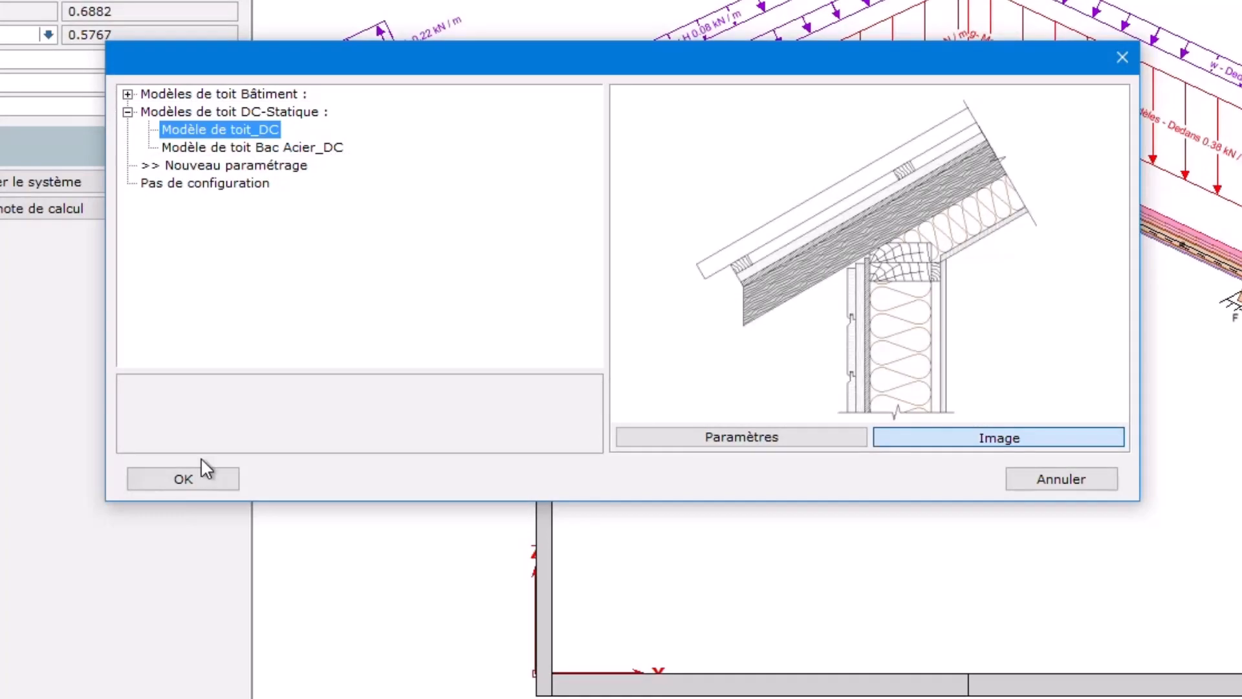
left_click(206, 476)
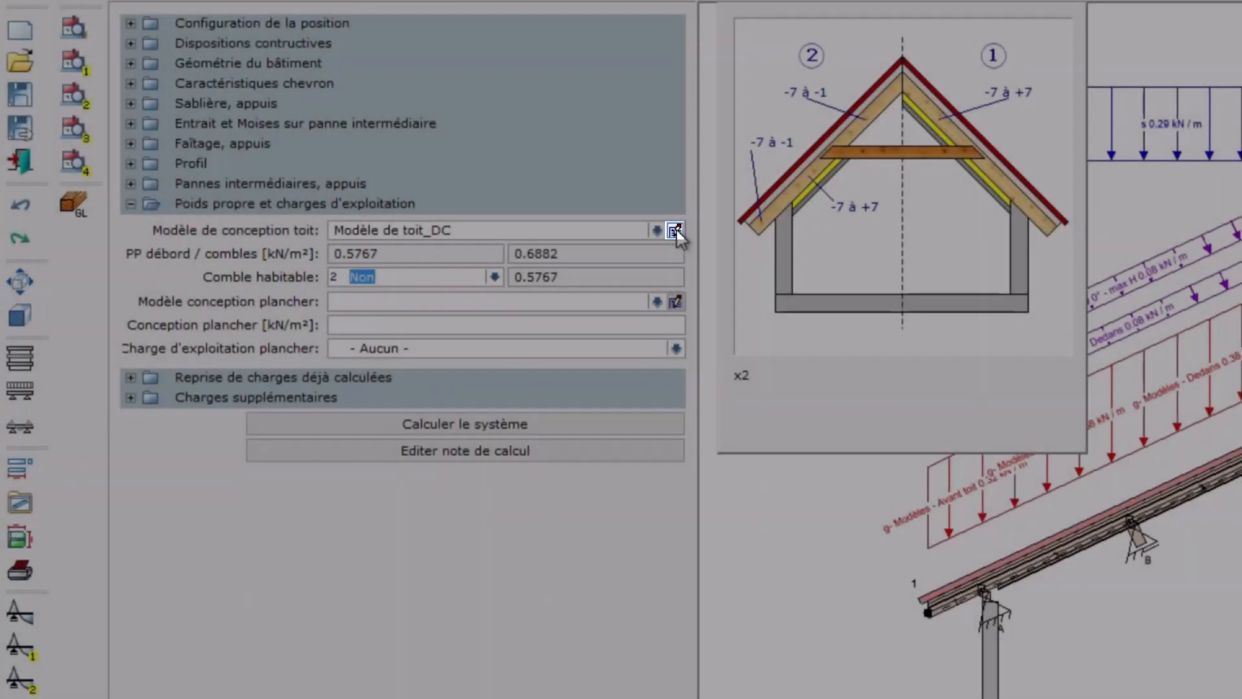
left_click(675, 231)
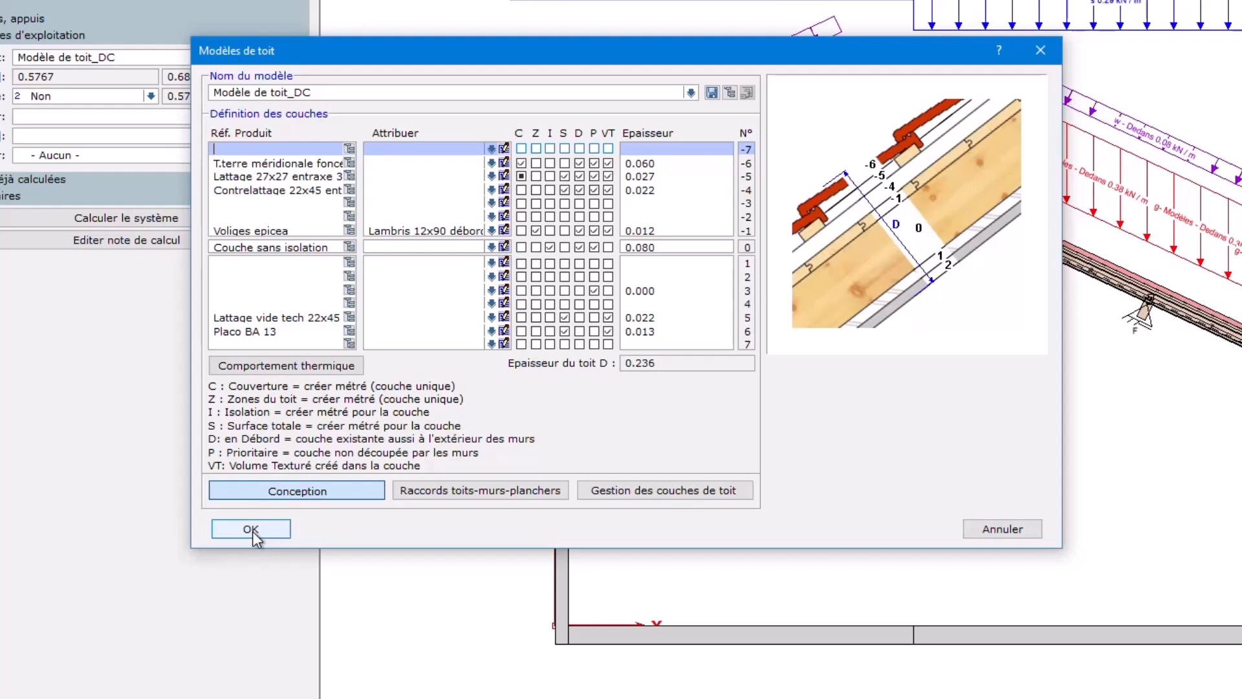
left_click(667, 244)
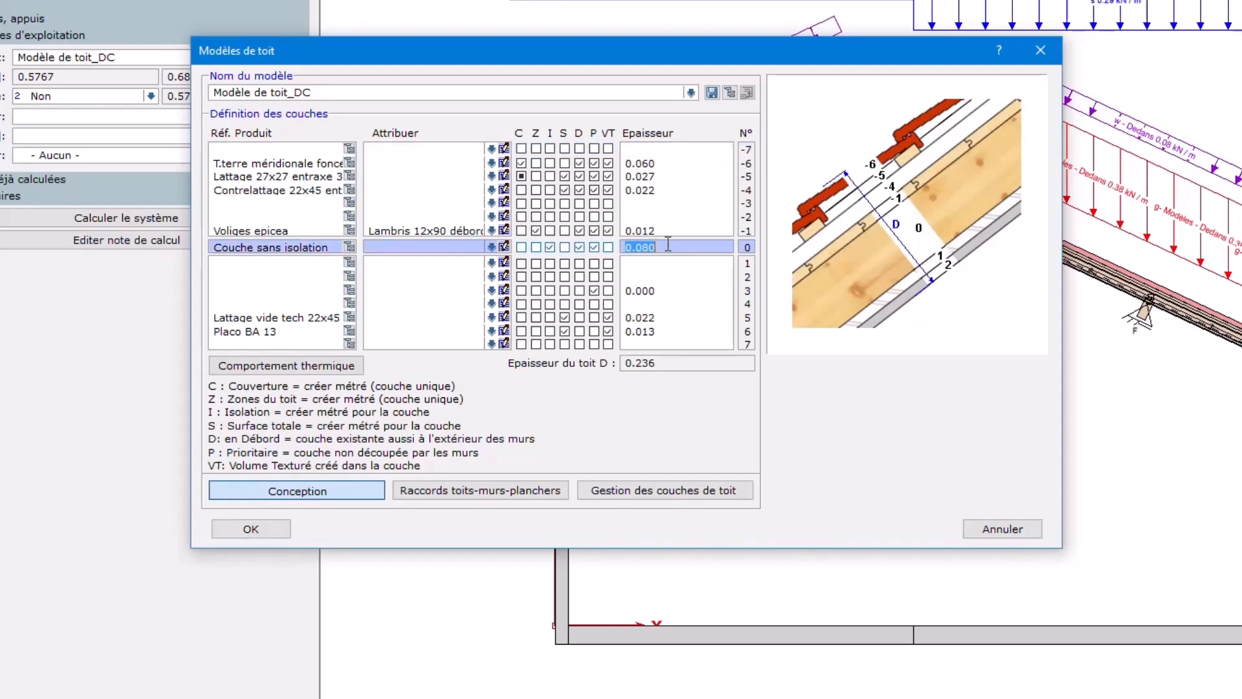
left_click(688, 160)
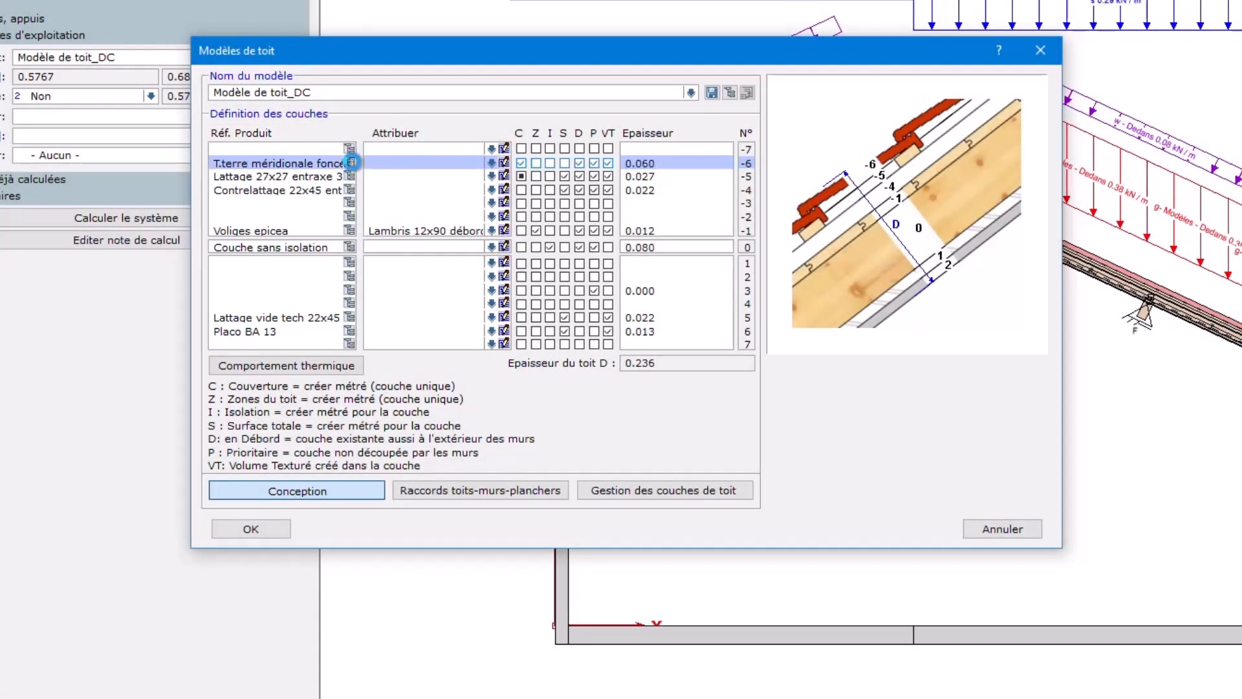
Open the product catalogue for layer -6, restrict it to products with self-weight values and view the Chanvre insulation's properties.
left_click(350, 163)
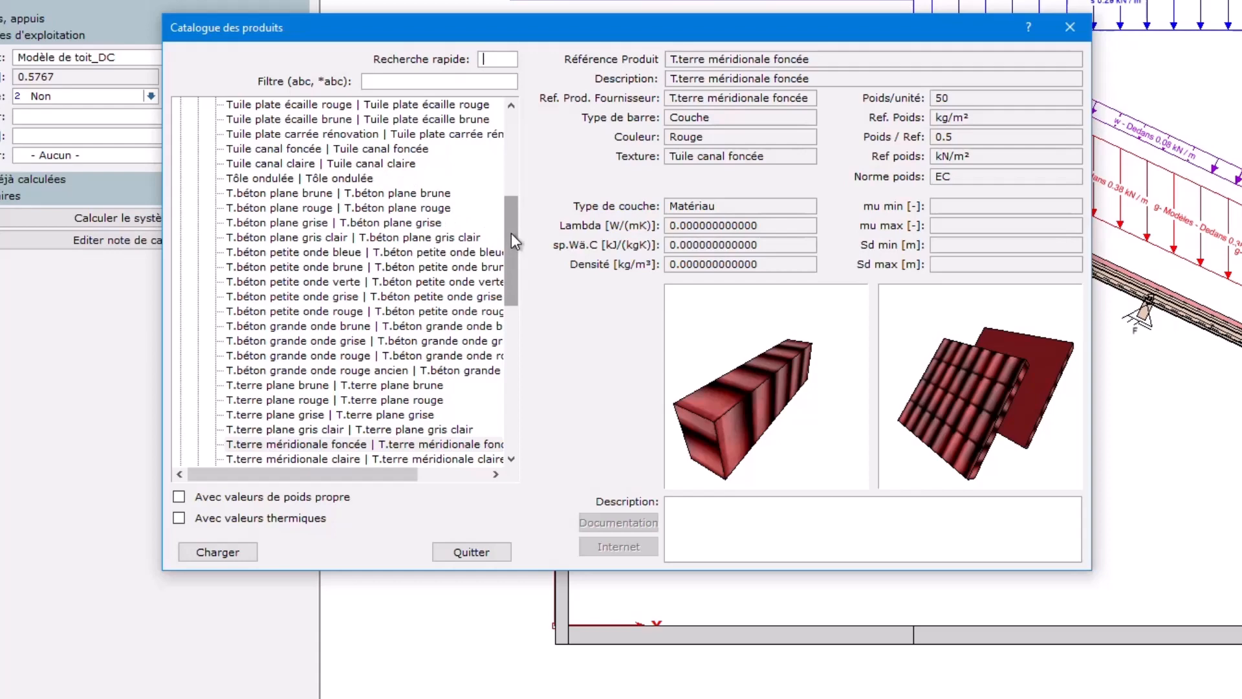
left_click_drag(511, 233, 503, 297)
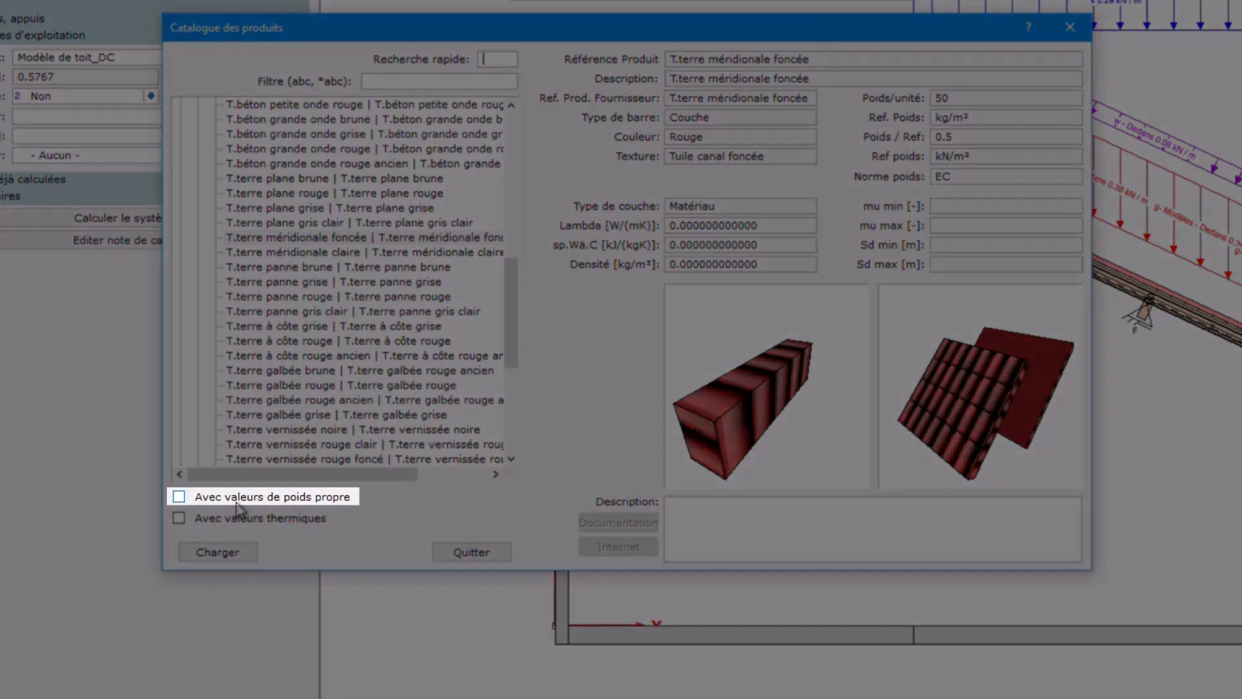
left_click(241, 504)
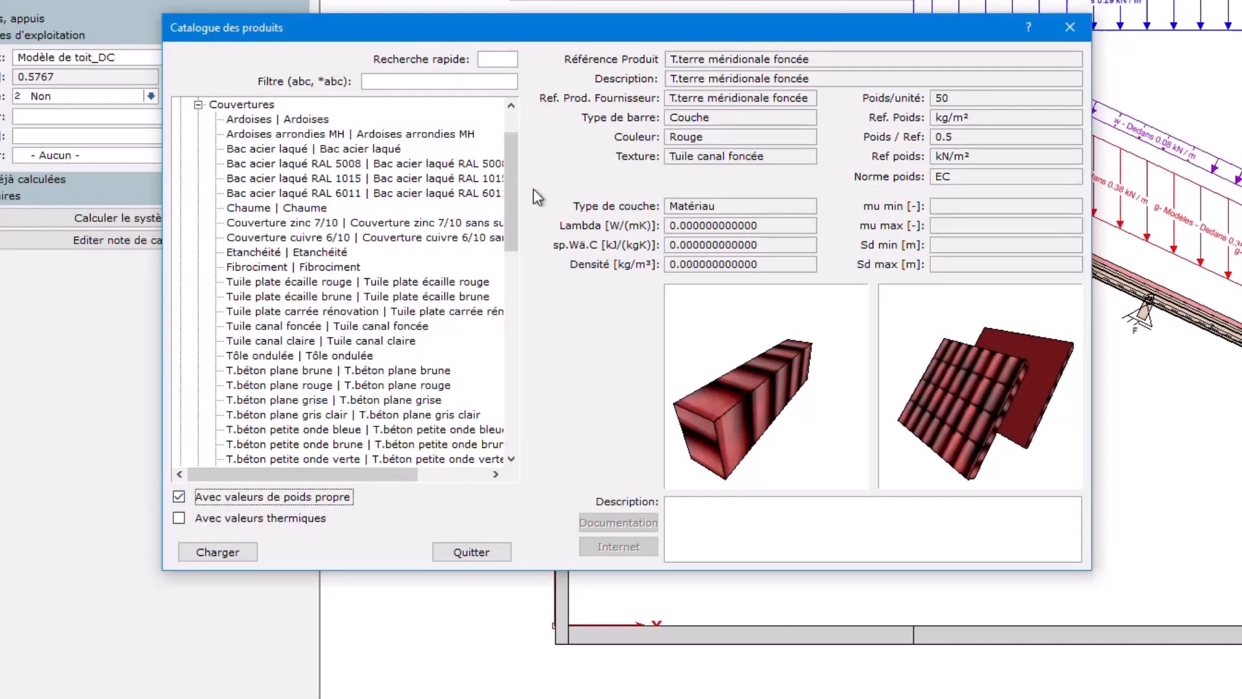
left_click_drag(516, 183, 515, 382)
left_click(200, 296)
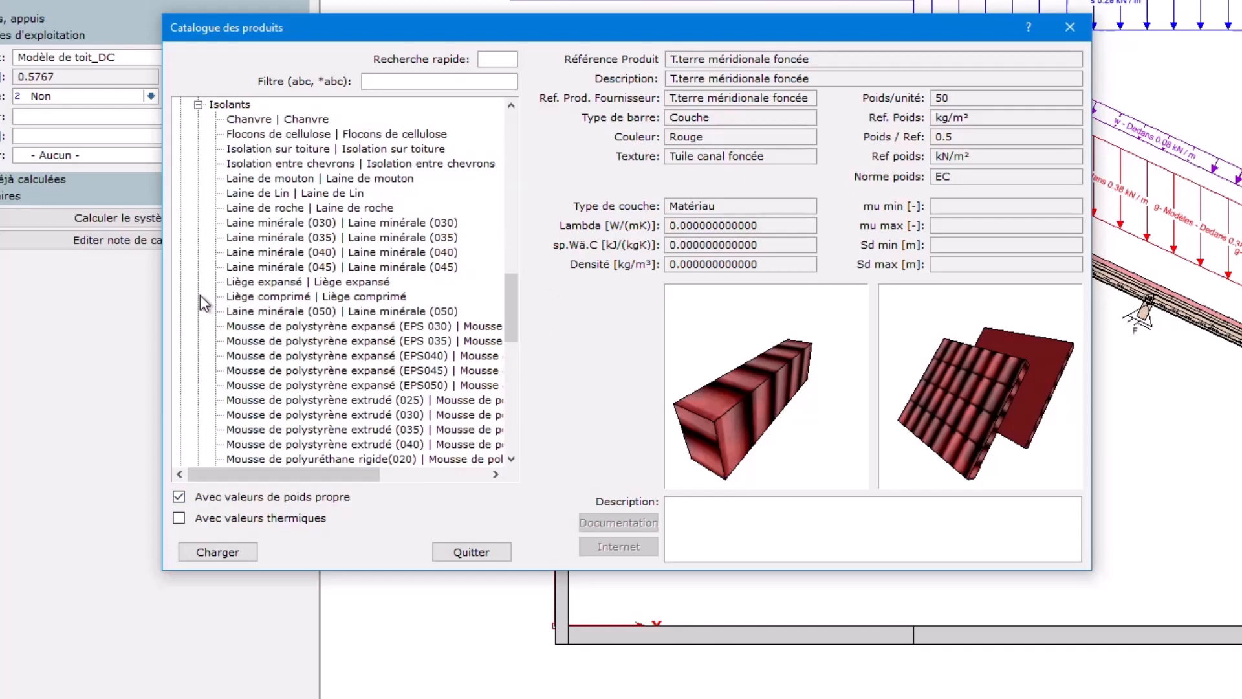
left_click(289, 121)
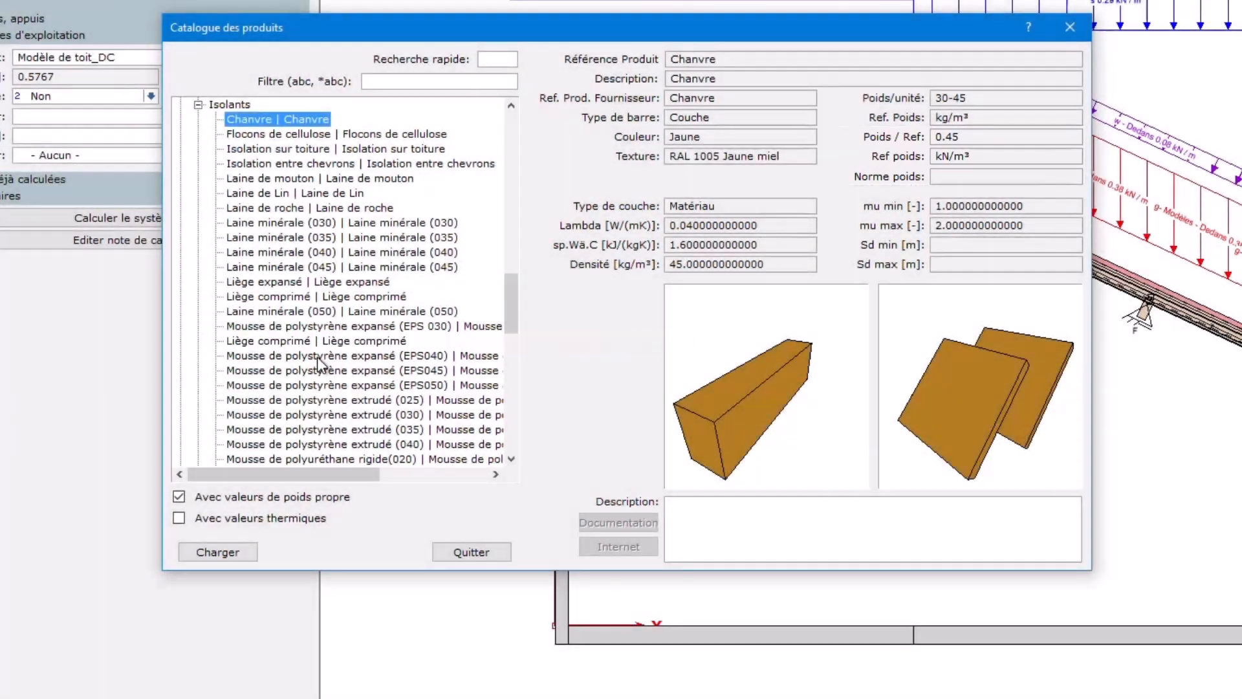
View the T.béton grande onde brune tile's properties, leave the catalogue without loading a product and close the roof model definition.
scroll(317, 356, "up", 6)
scroll(330, 369, "up", 6)
scroll(330, 367, "up", 3)
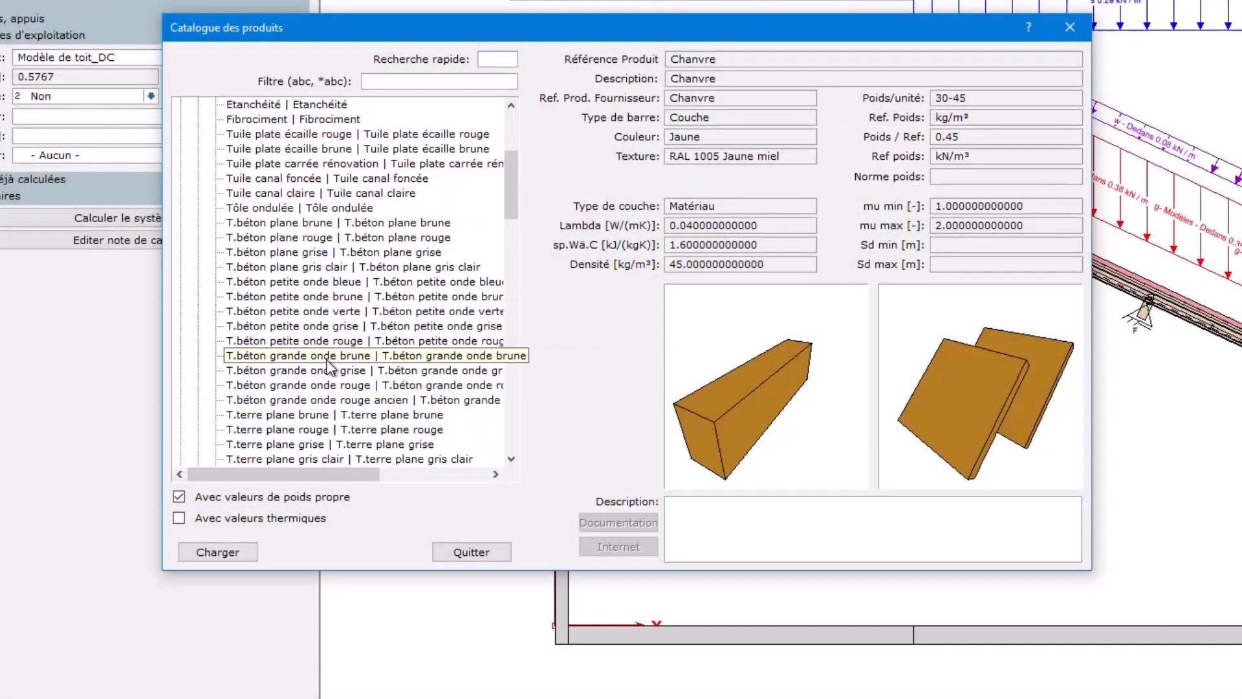
left_click(328, 360)
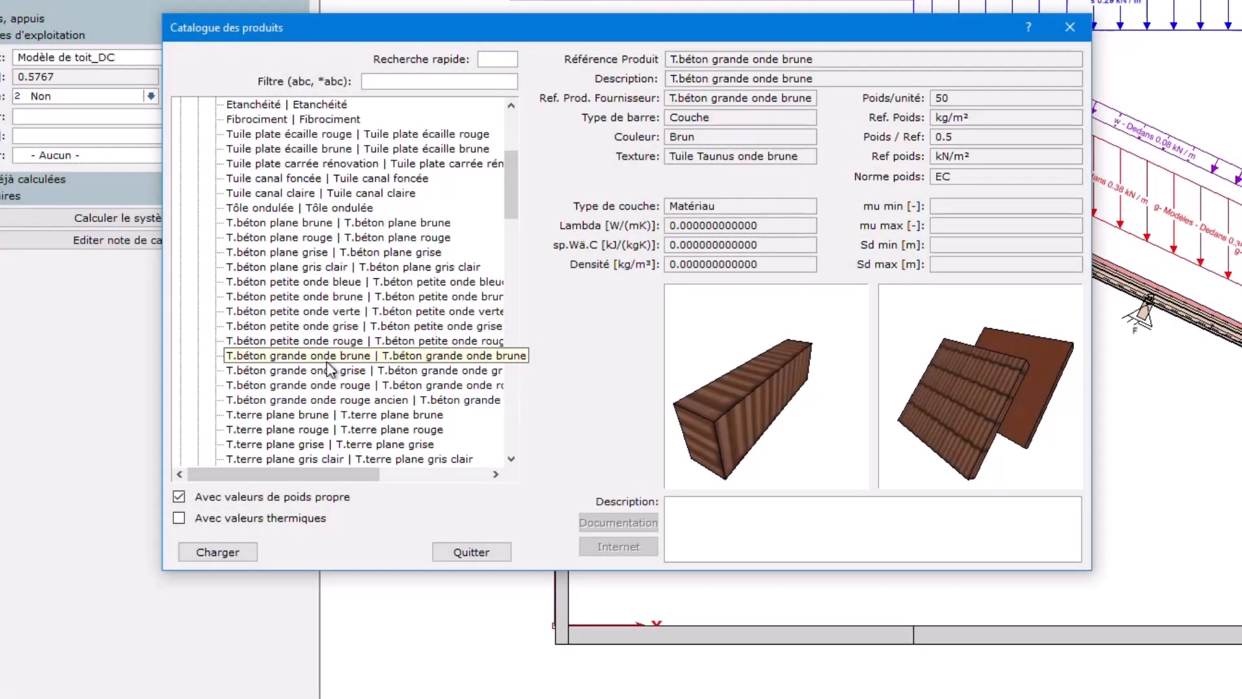
left_click(487, 553)
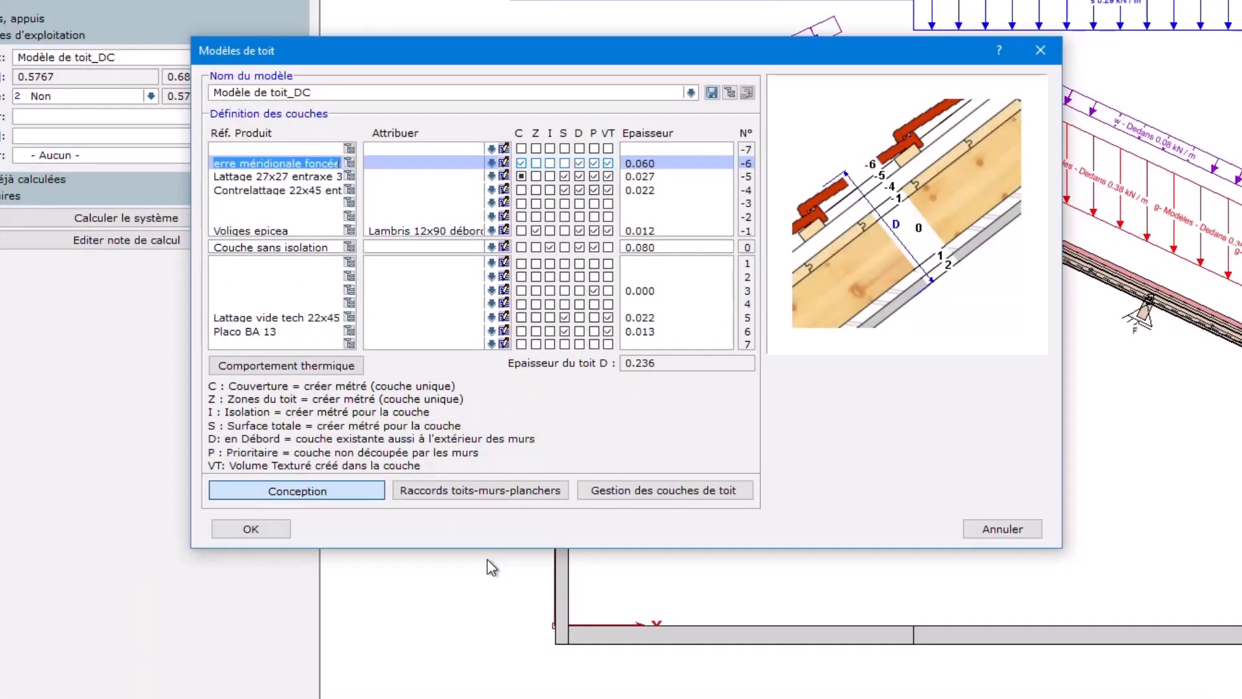
left_click(272, 535)
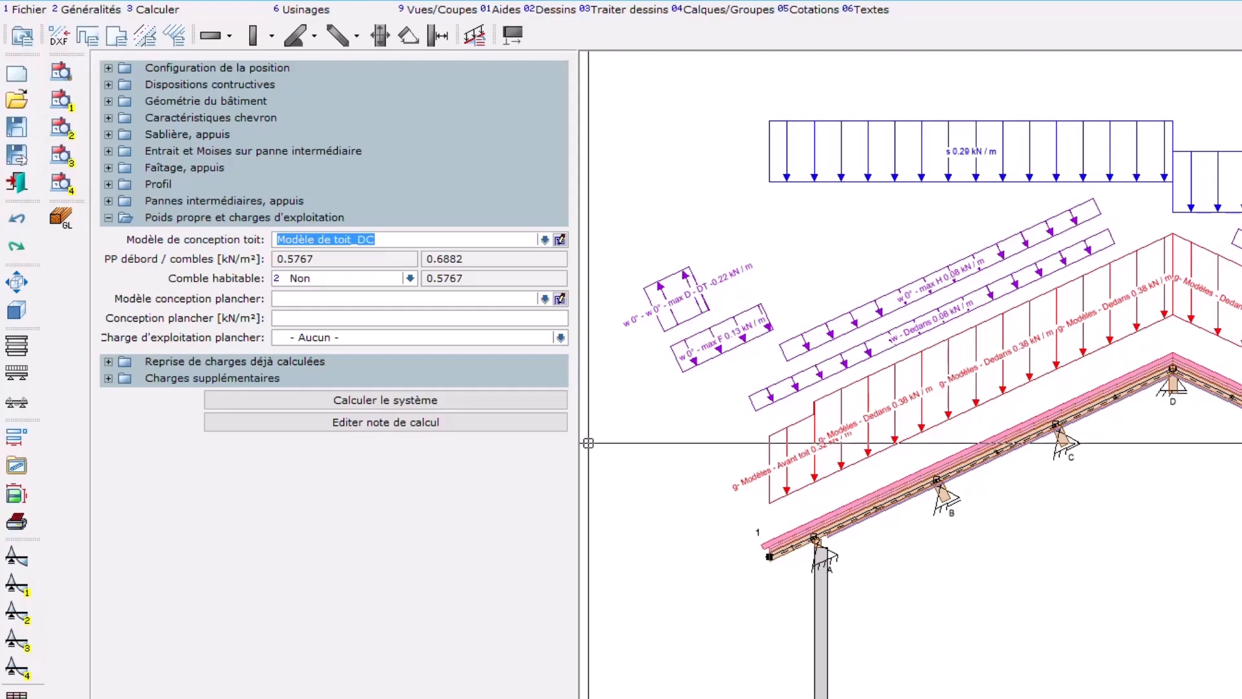
Set the roof design model (Modèle de conception toit) to Pas de configuration.
left_click(542, 243)
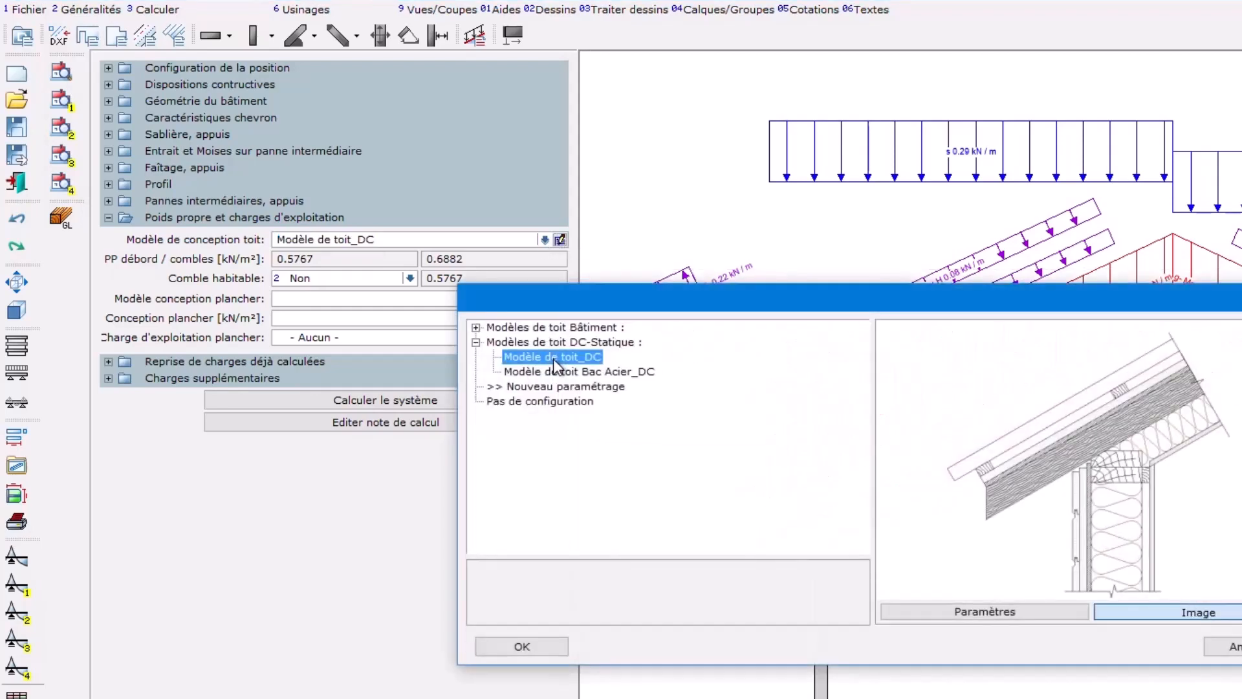
left_click(565, 408)
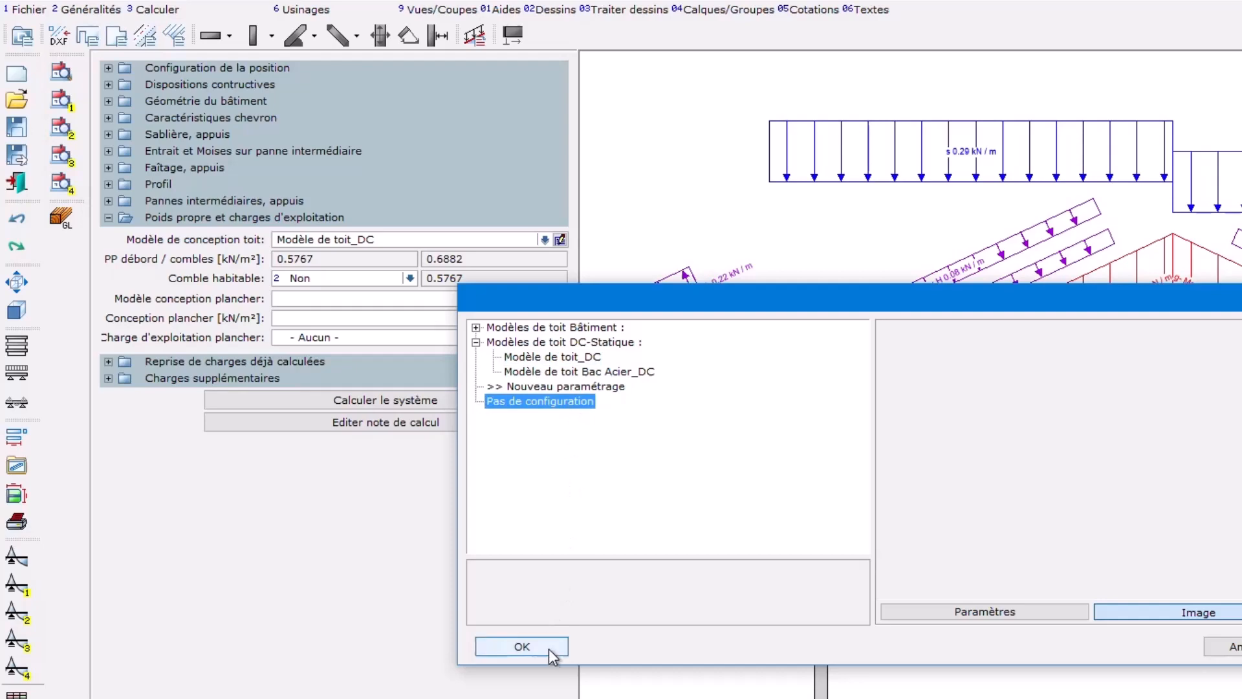
left_click(522, 646)
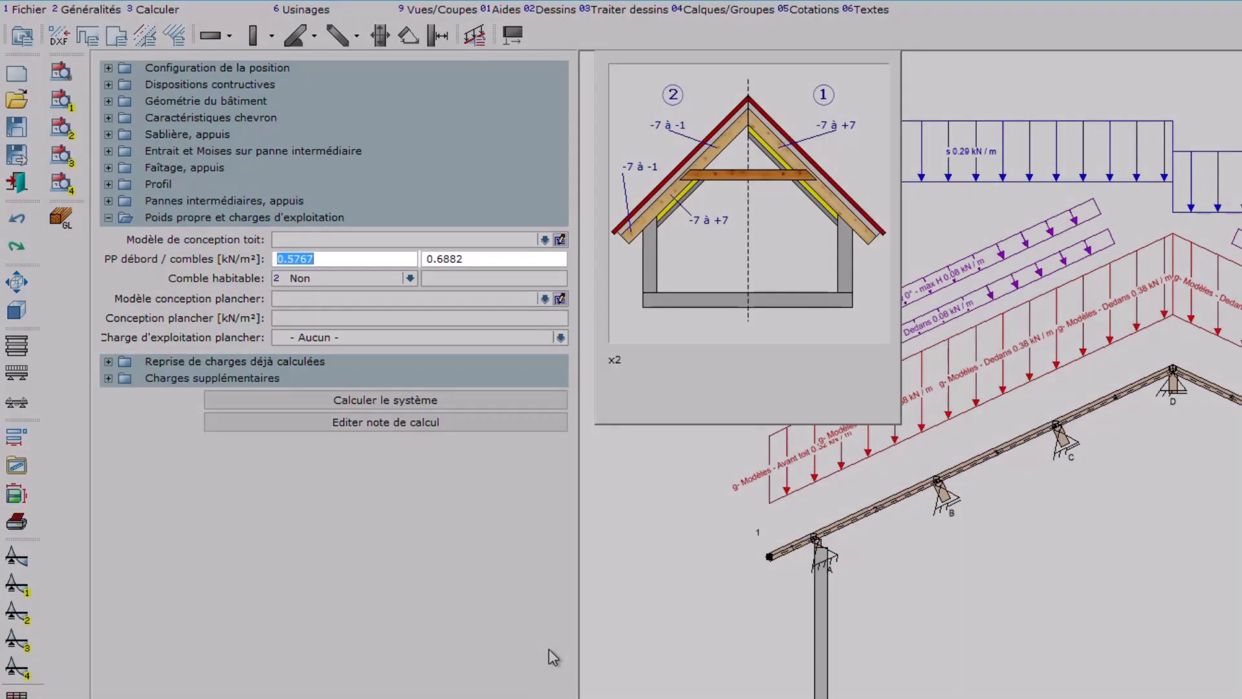